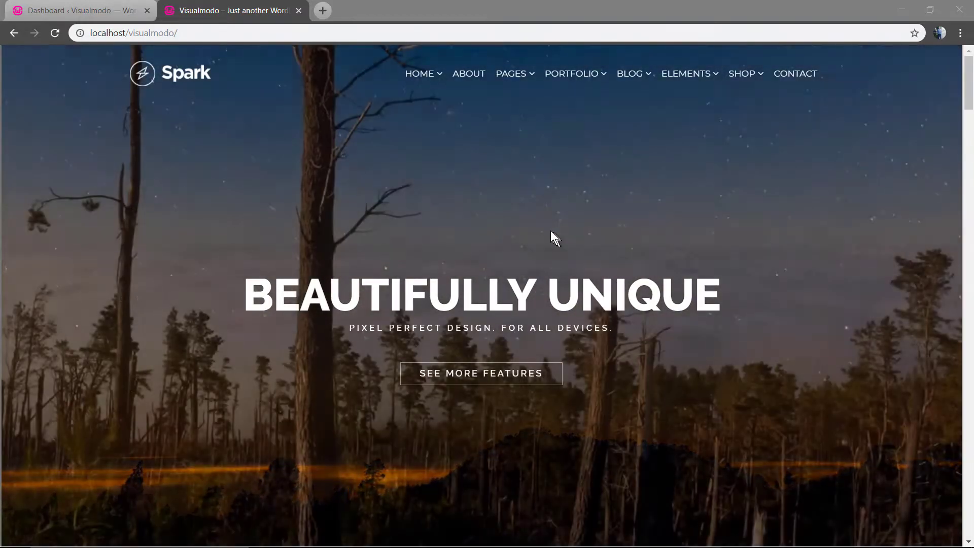
Preview the HOME, PAGES, PORTFOLIO, BLOG and ELEMENTS dropdowns, including the two-column Pages mega menu
{"action": "mouse_move", "coordinate": [432, 76]}
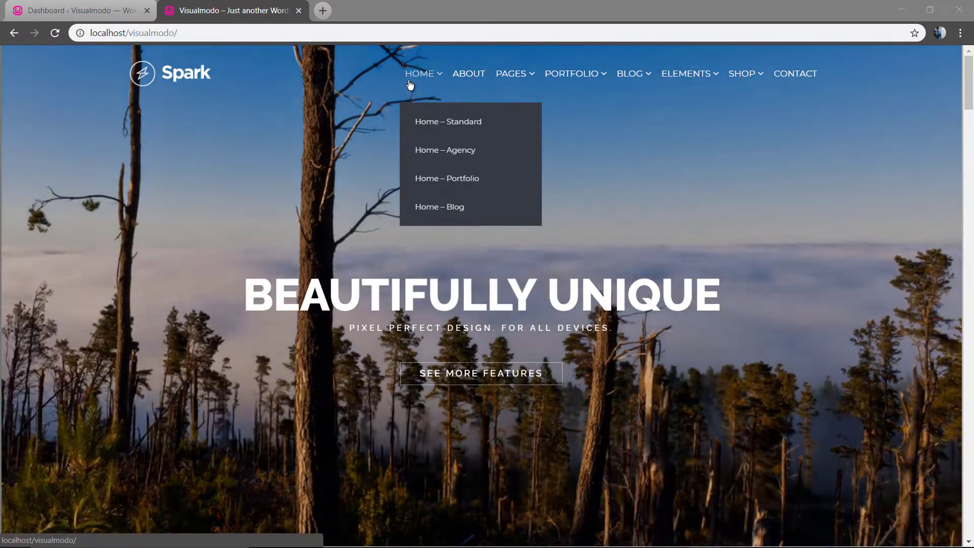
{"action": "mouse_move", "coordinate": [505, 81]}
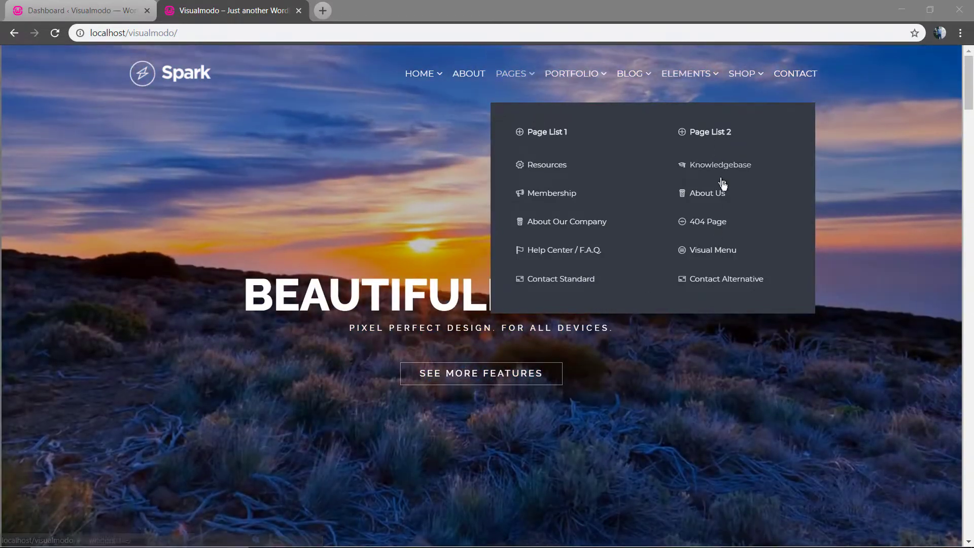
{"action": "mouse_move", "coordinate": [562, 83]}
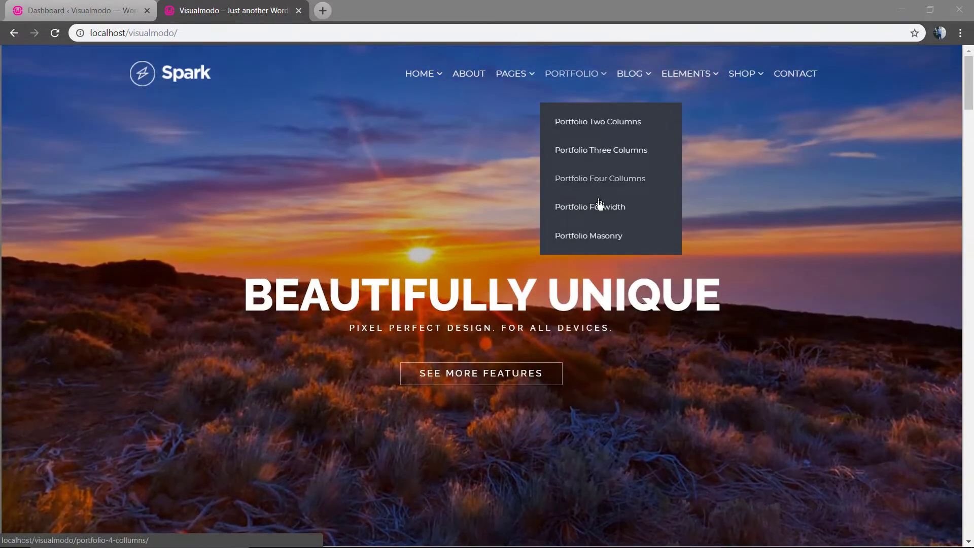
{"action": "mouse_move", "coordinate": [640, 96]}
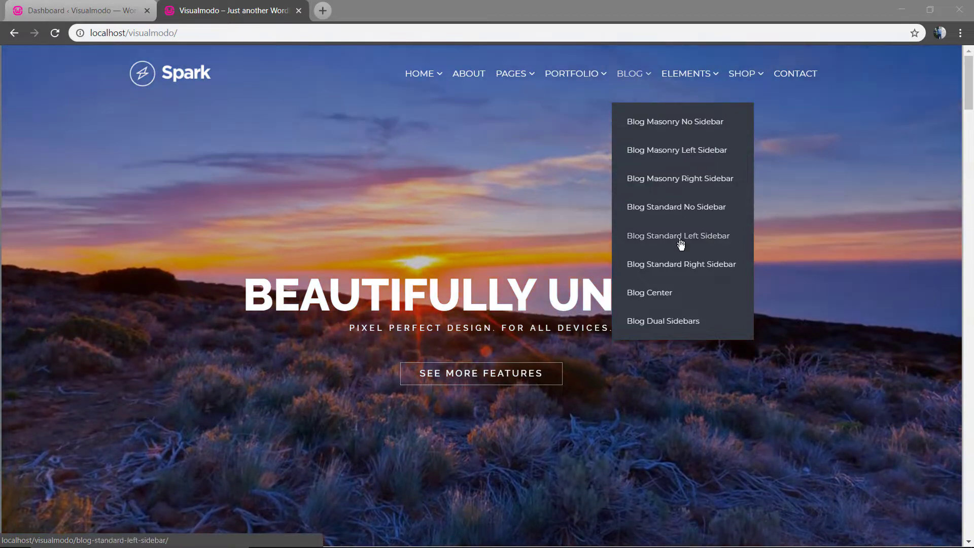
{"action": "mouse_move", "coordinate": [679, 91]}
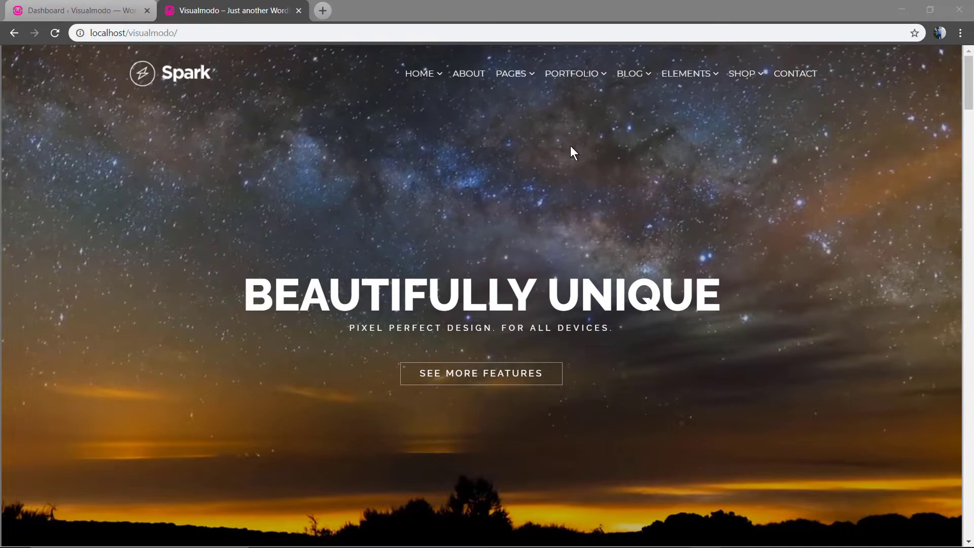
{"action": "mouse_move", "coordinate": [534, 76]}
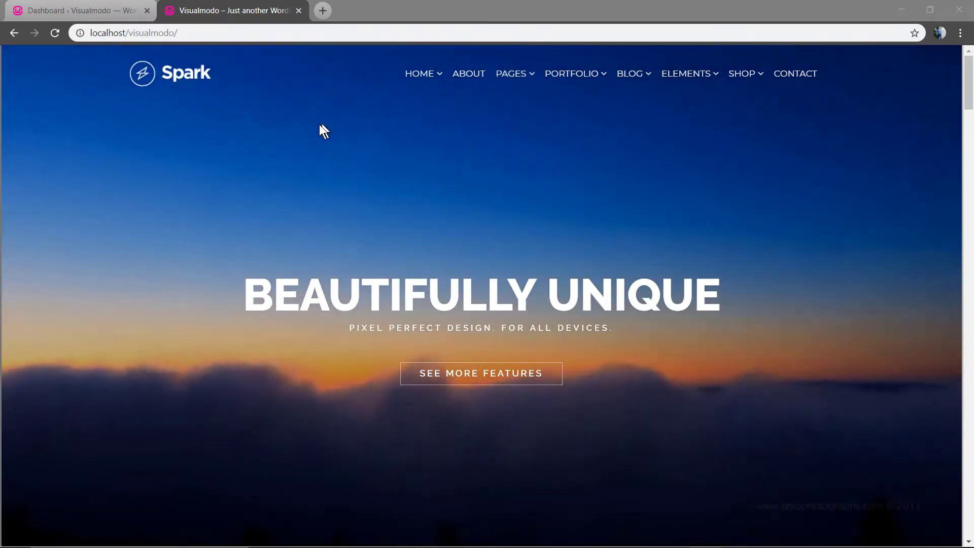
View the Main Menu structure in Appearance > Menus and compare it with the live HOME dropdown
{"action": "left_click", "coordinate": [97, 6]}
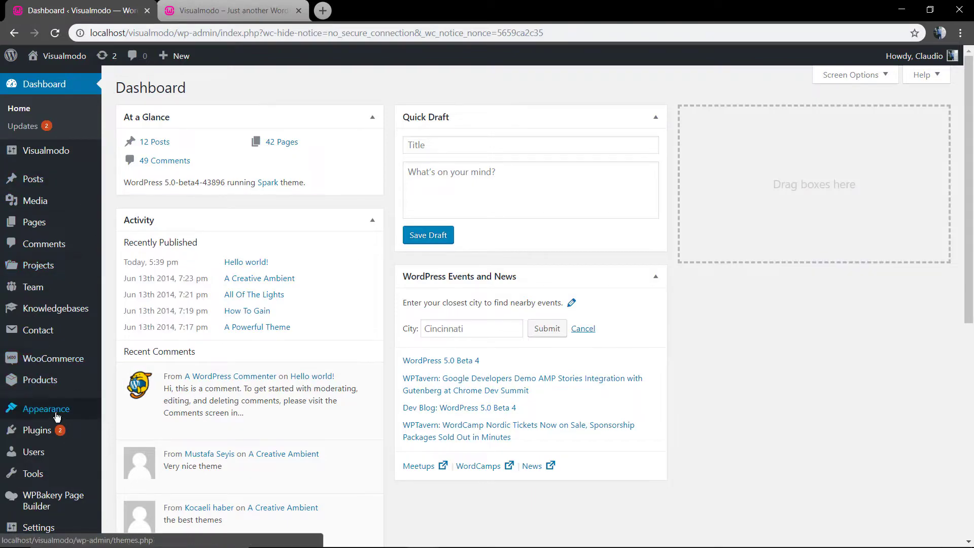
{"action": "mouse_move", "coordinate": [57, 418]}
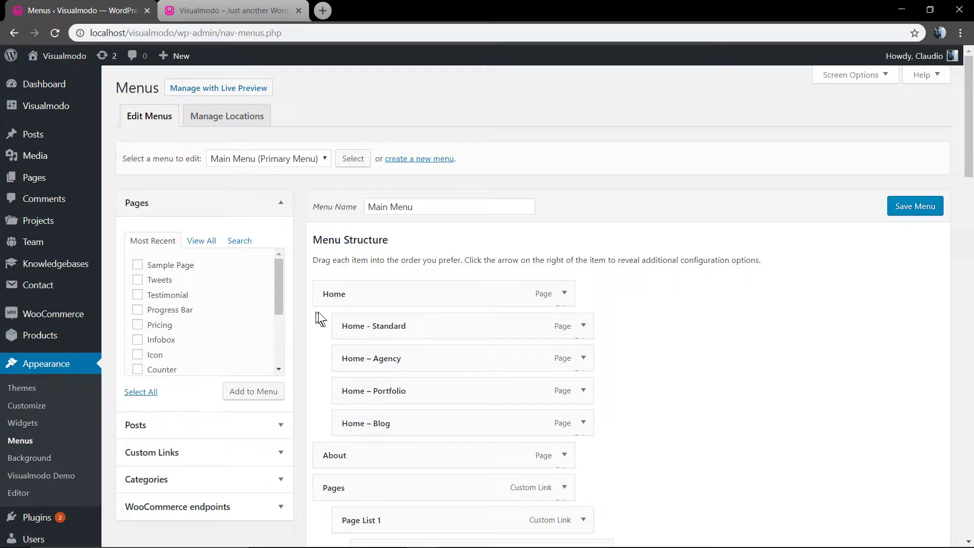
{"action": "scroll", "coordinate": [308, 300], "scroll_direction": "down", "scroll_amount": 2}
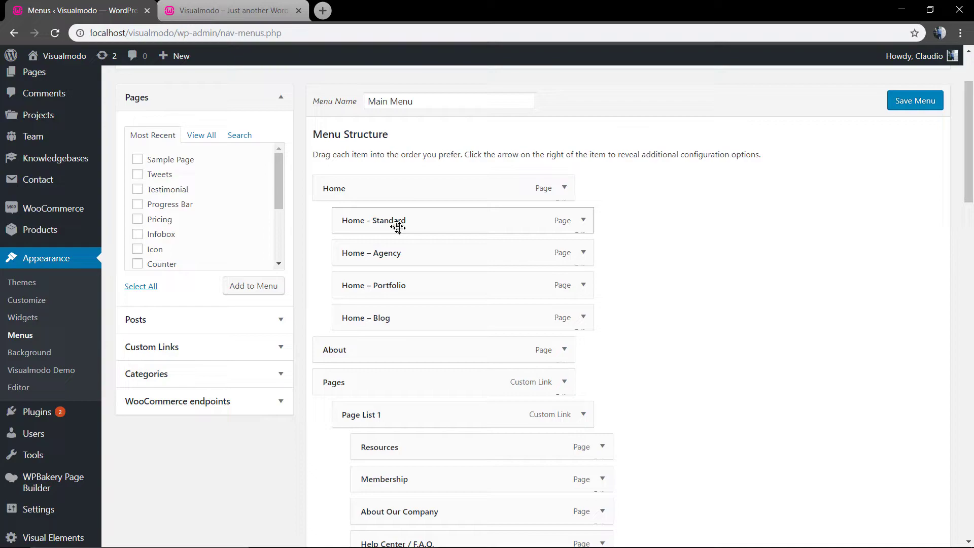
{"action": "left_click", "coordinate": [272, 11]}
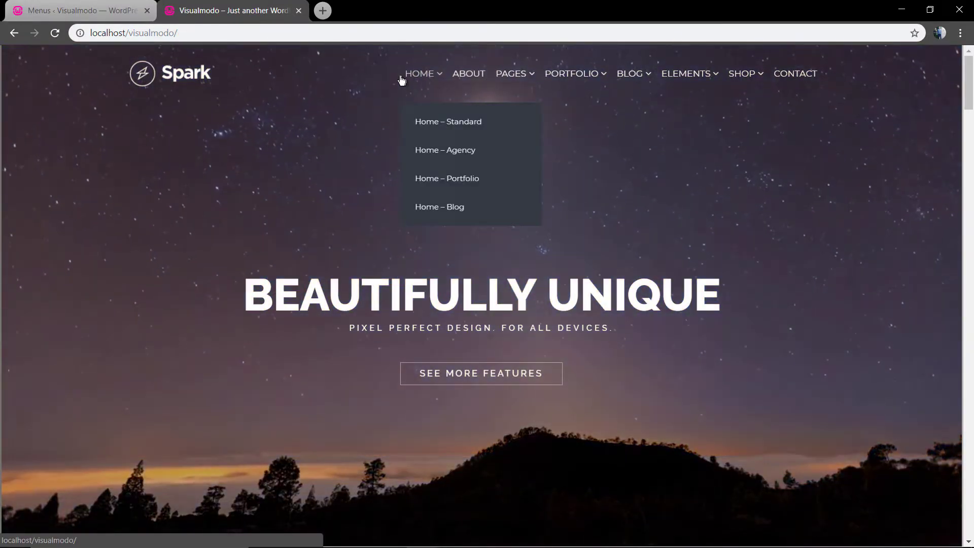
{"action": "left_click", "coordinate": [126, 9]}
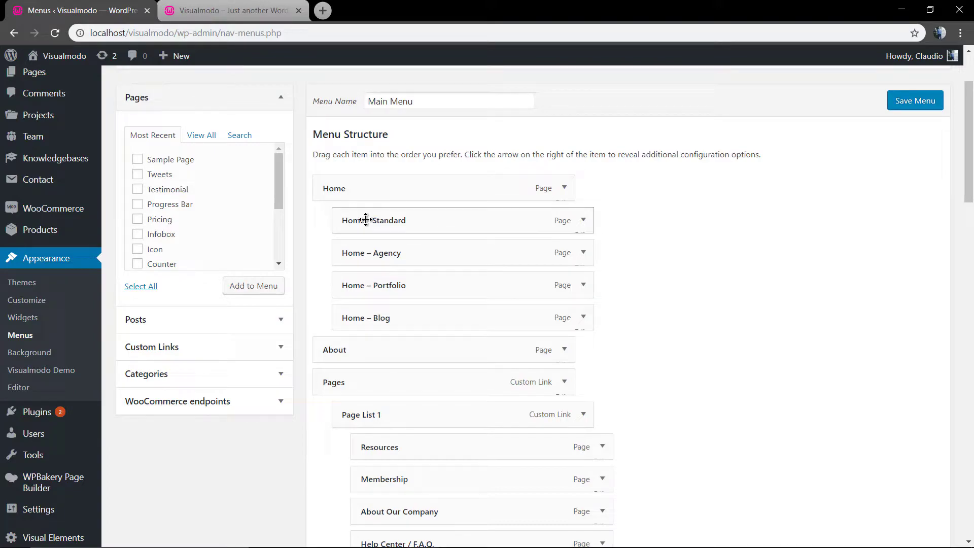
Move Home - Standard to the top level, save the menu, and reload the site to check it
{"action": "left_click_drag", "start_coordinate": [366, 220], "coordinate": [354, 318]}
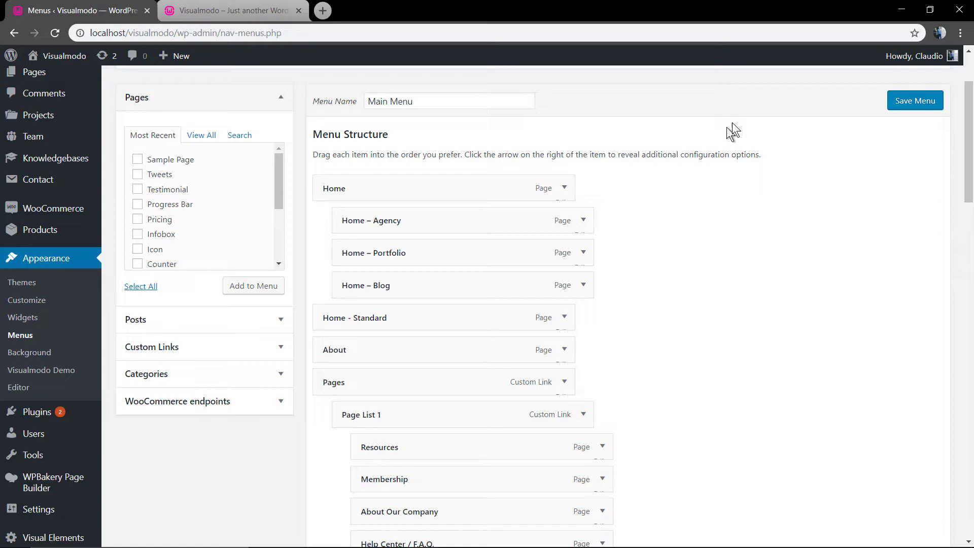
{"action": "left_click", "coordinate": [922, 103]}
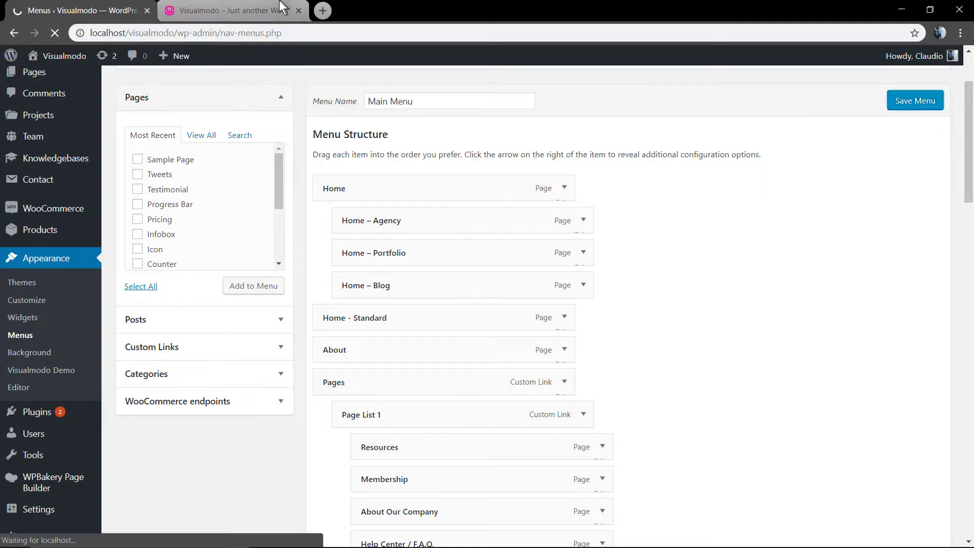
{"action": "left_click", "coordinate": [247, 7]}
{"action": "key", "text": "F5"}
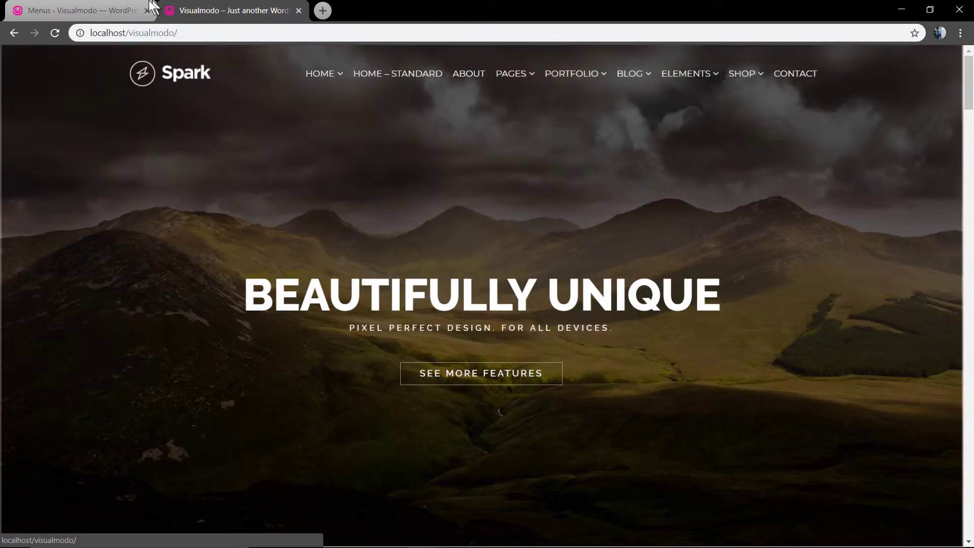
{"action": "left_click", "coordinate": [147, 5]}
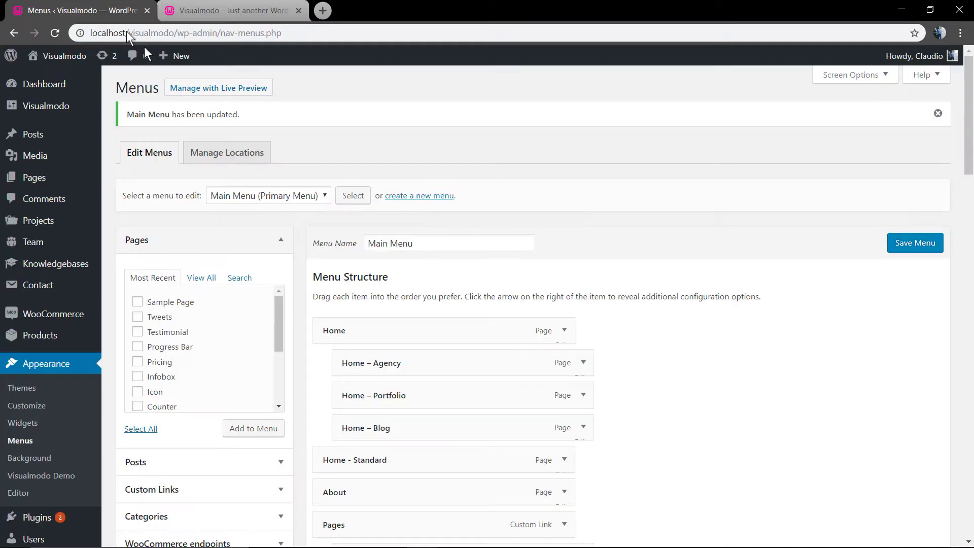
Nest Home - Standard back as Home's first sub-item and confirm Primary Menu is checked
{"action": "left_click_drag", "start_coordinate": [397, 455], "coordinate": [462, 354]}
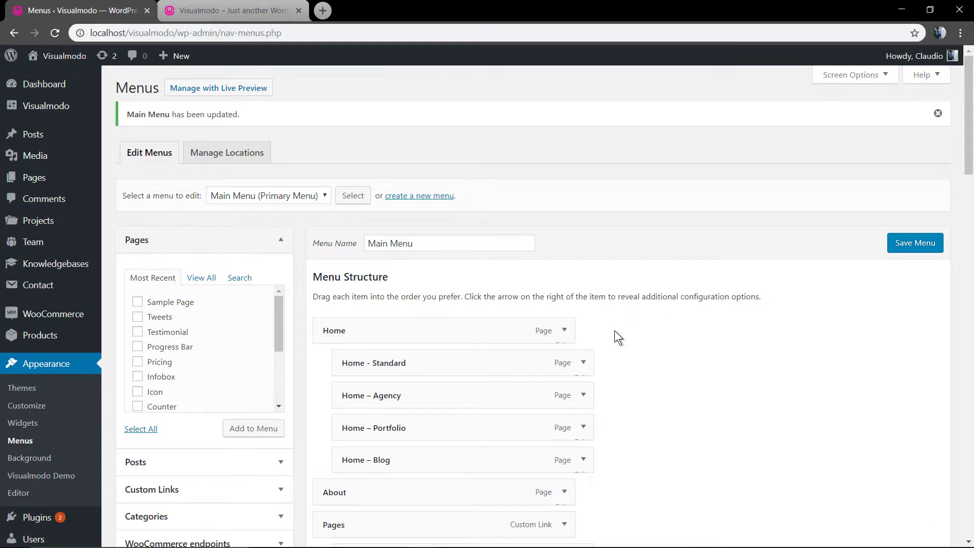
{"action": "scroll", "coordinate": [614, 330], "scroll_direction": "down", "scroll_amount": 18}
{"action": "scroll", "coordinate": [615, 332], "scroll_direction": "down", "scroll_amount": 10}
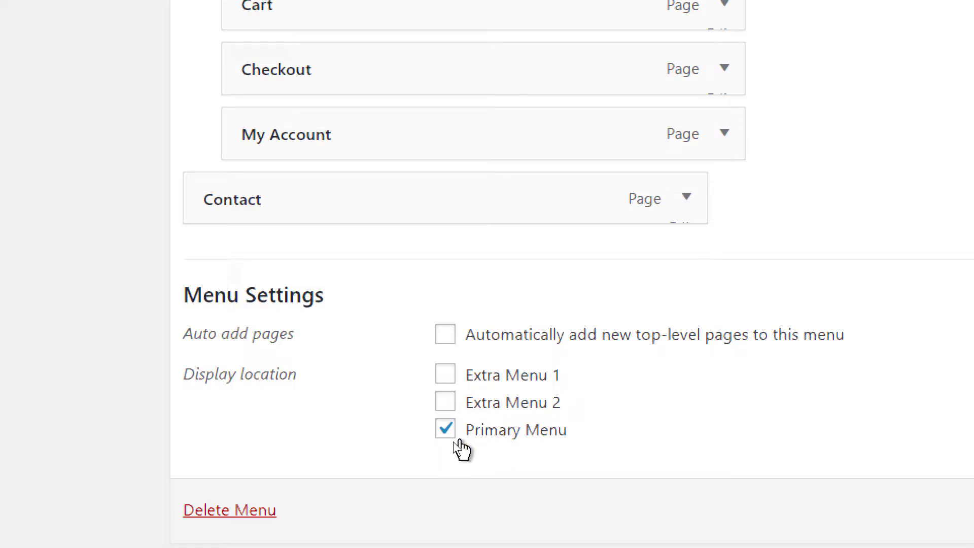
{"action": "left_click_drag", "start_coordinate": [605, 427], "coordinate": [476, 428]}
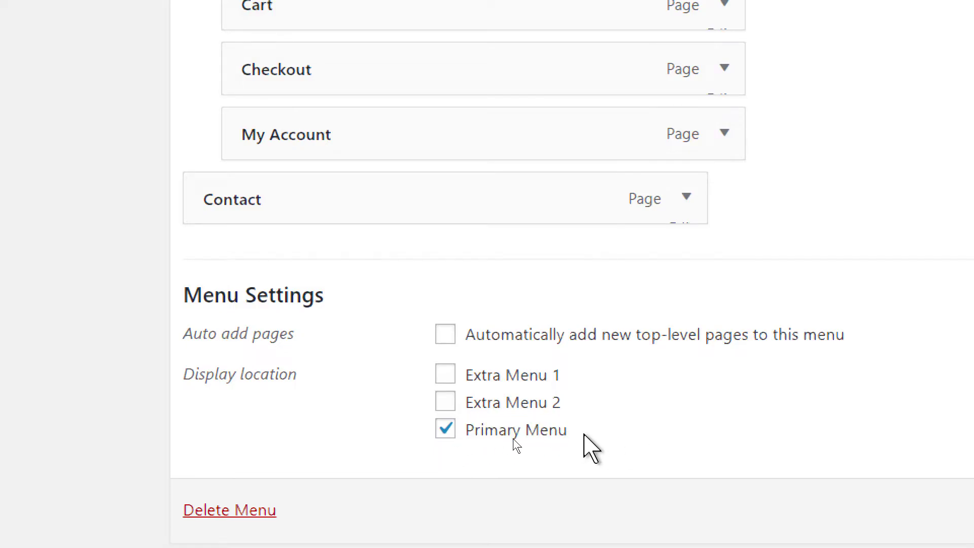
{"action": "scroll", "coordinate": [239, 324], "scroll_direction": "up", "scroll_amount": 7}
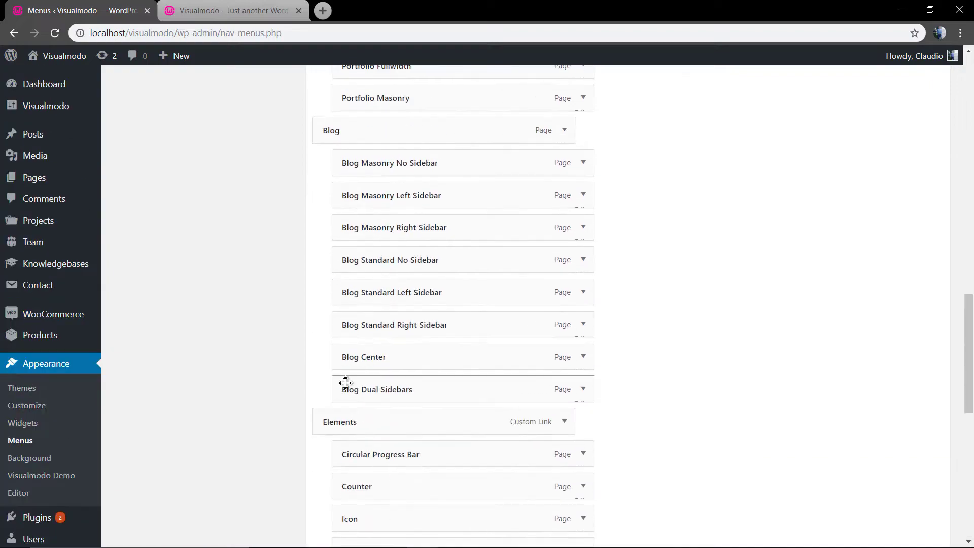
{"action": "scroll", "coordinate": [291, 409], "scroll_direction": "up", "scroll_amount": 10}
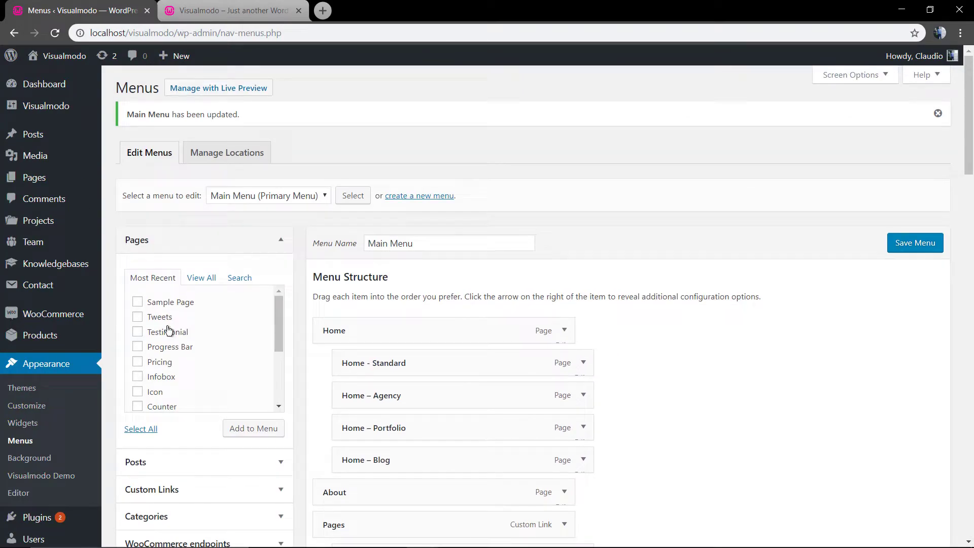
Select the Home page from the full pages list and add it to the Main Menu
{"action": "scroll", "coordinate": [170, 330], "scroll_direction": "down", "scroll_amount": 2}
{"action": "scroll", "coordinate": [177, 345], "scroll_direction": "up", "scroll_amount": 2}
{"action": "left_click", "coordinate": [201, 277]}
{"action": "left_click", "coordinate": [159, 302]}
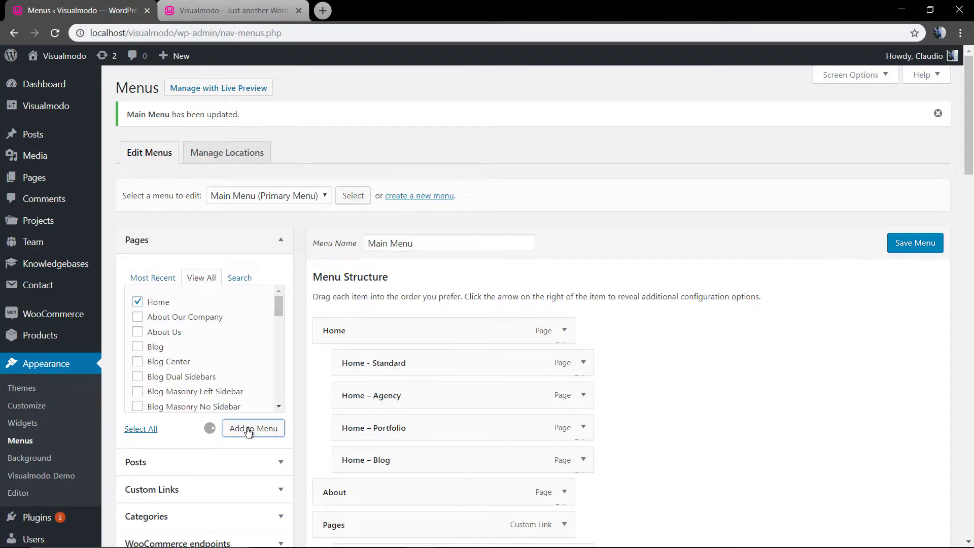
{"action": "scroll", "coordinate": [324, 436], "scroll_direction": "down", "scroll_amount": 20}
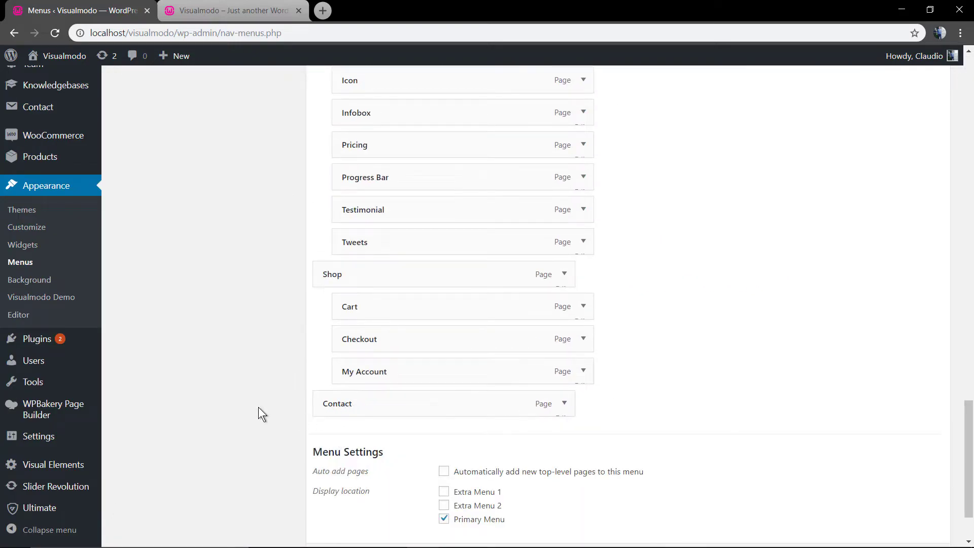
{"action": "scroll", "coordinate": [258, 412], "scroll_direction": "up", "scroll_amount": 20}
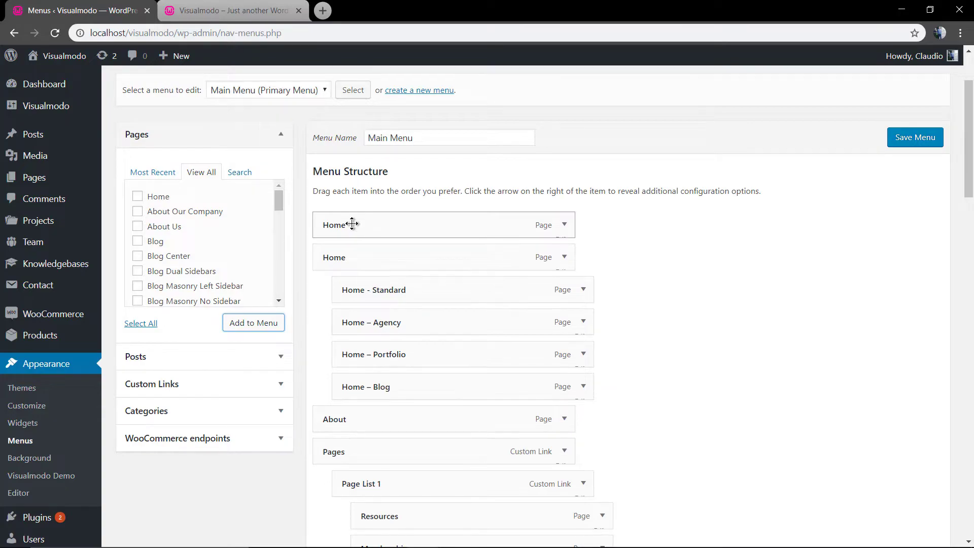
{"action": "mouse_move", "coordinate": [352, 224]}
{"action": "left_mouse_down"}
{"action": "mouse_move", "coordinate": [374, 222]}
{"action": "mouse_move", "coordinate": [363, 222]}
{"action": "left_mouse_up"}
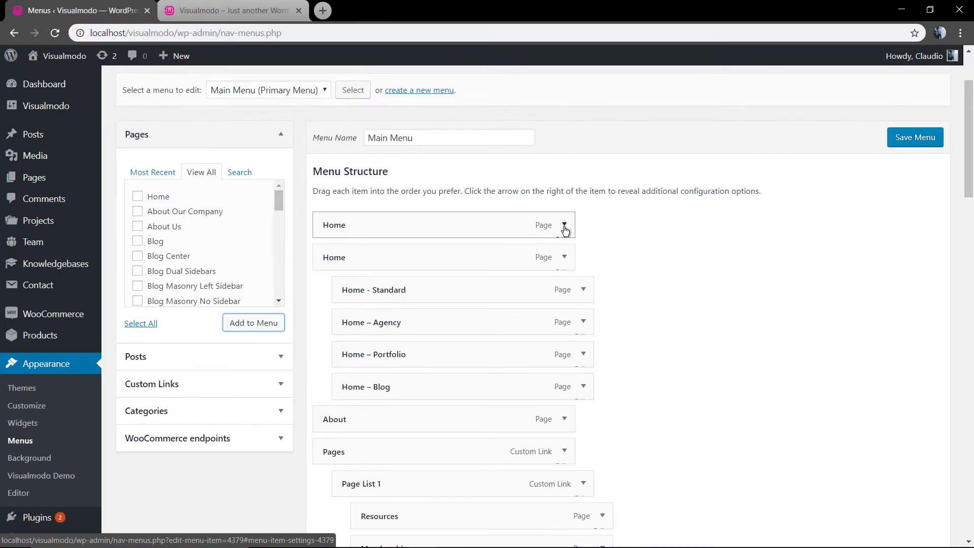
Remove the extra Home item from the Main Menu
{"action": "left_click", "coordinate": [564, 227]}
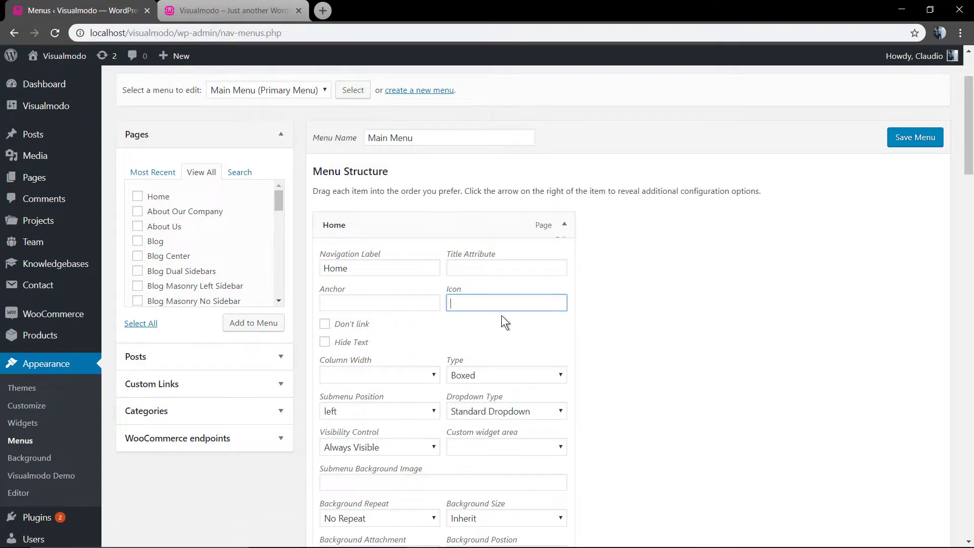
{"action": "scroll", "coordinate": [501, 316], "scroll_direction": "down", "scroll_amount": 2}
{"action": "scroll", "coordinate": [435, 312], "scroll_direction": "down", "scroll_amount": 4}
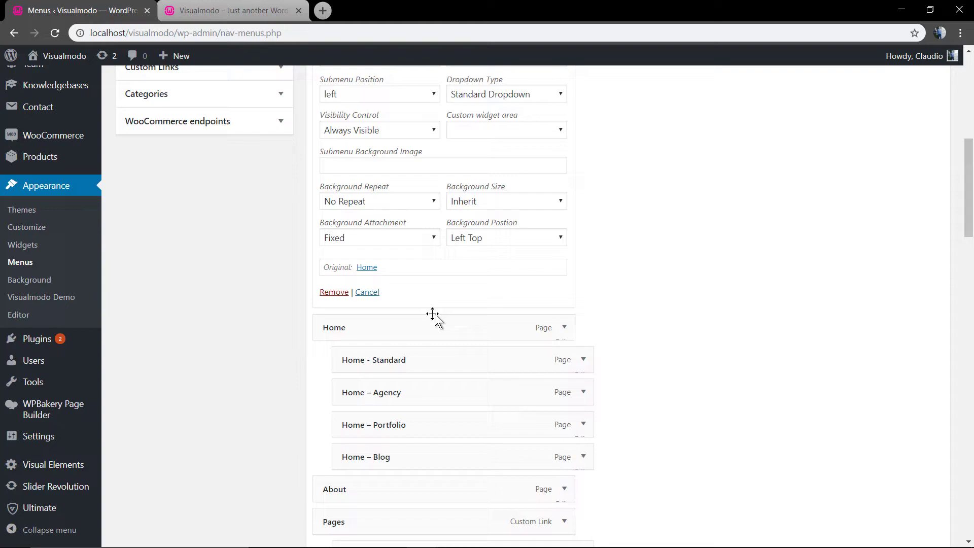
{"action": "left_click", "coordinate": [333, 292]}
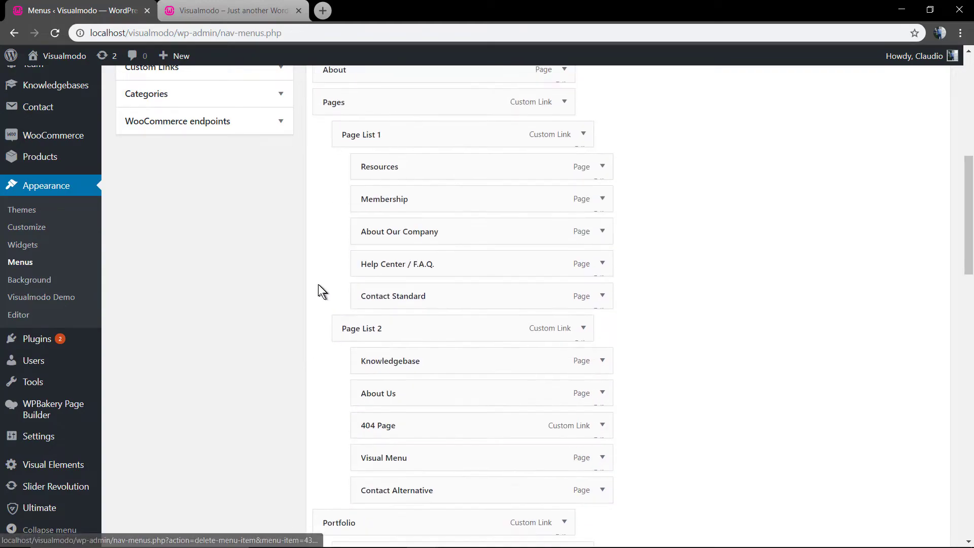
{"action": "scroll", "coordinate": [390, 337], "scroll_direction": "down", "scroll_amount": 2}
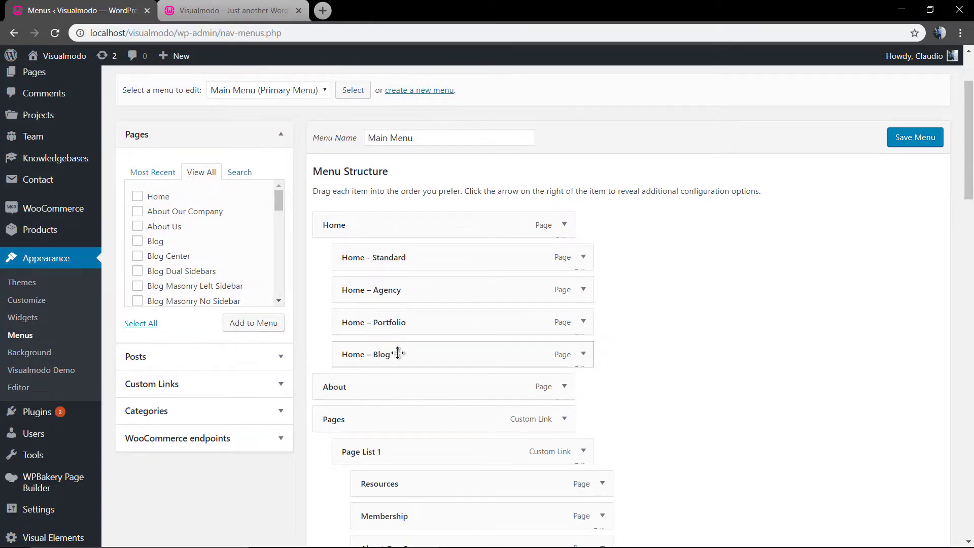
{"action": "scroll", "coordinate": [404, 348], "scroll_direction": "down", "scroll_amount": 2}
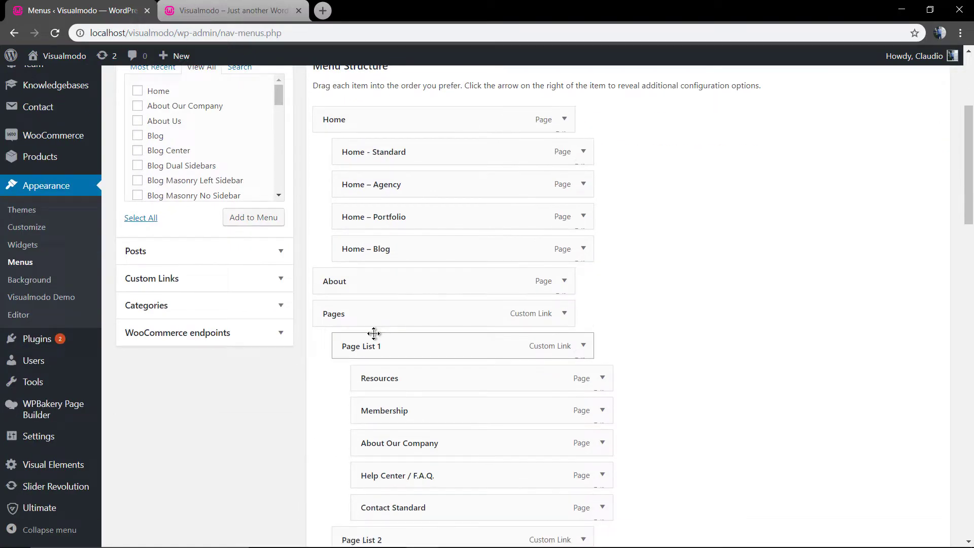
{"action": "scroll", "coordinate": [433, 346], "scroll_direction": "down", "scroll_amount": 2}
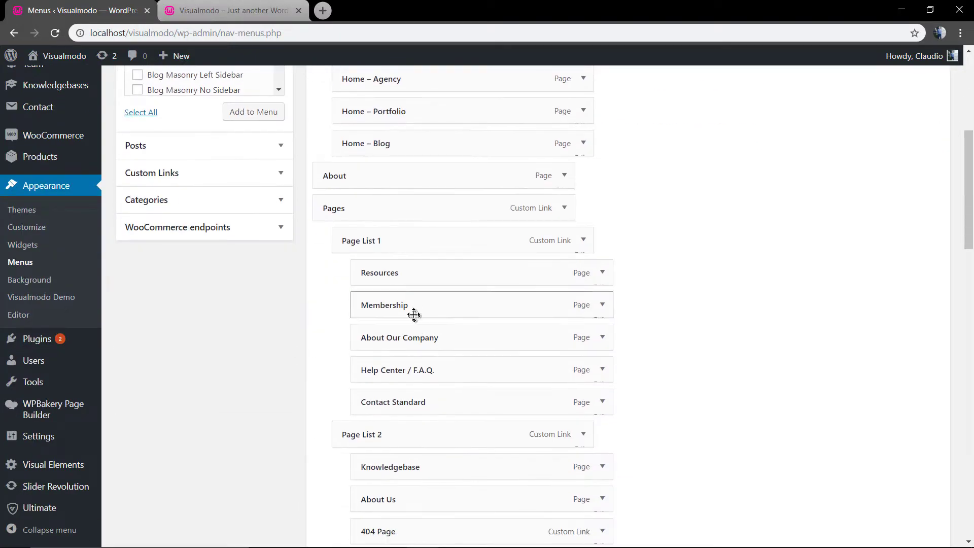
{"action": "left_click", "coordinate": [253, 10]}
{"action": "mouse_move", "coordinate": [512, 76]}
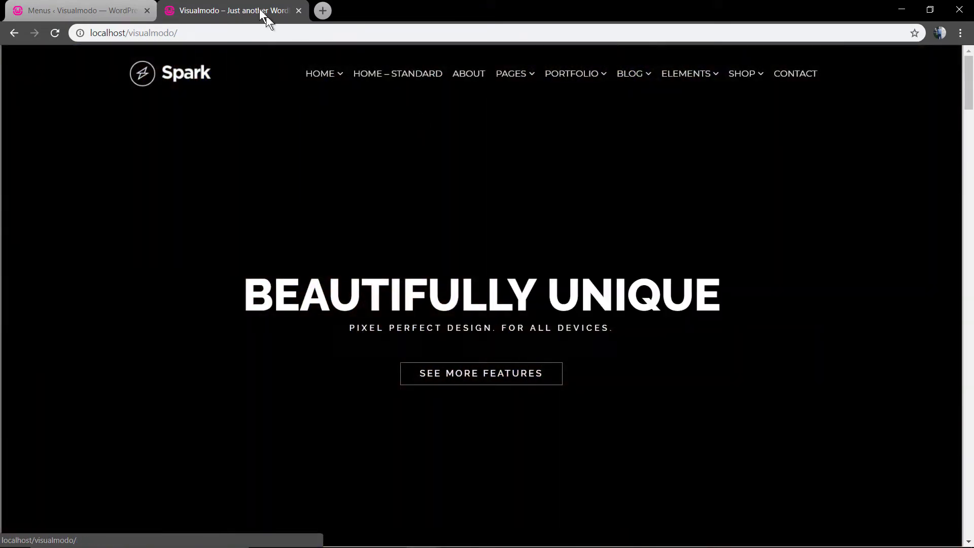
{"action": "left_click", "coordinate": [124, 15]}
{"action": "scroll", "coordinate": [324, 336], "scroll_direction": "down", "scroll_amount": 2}
{"action": "scroll", "coordinate": [324, 337], "scroll_direction": "up", "scroll_amount": 2}
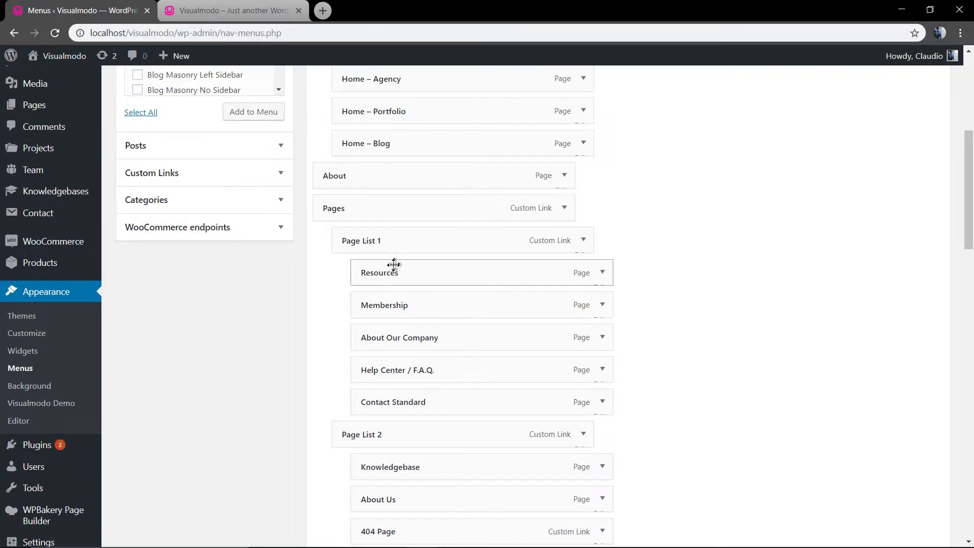
{"action": "scroll", "coordinate": [376, 306], "scroll_direction": "up", "scroll_amount": 6}
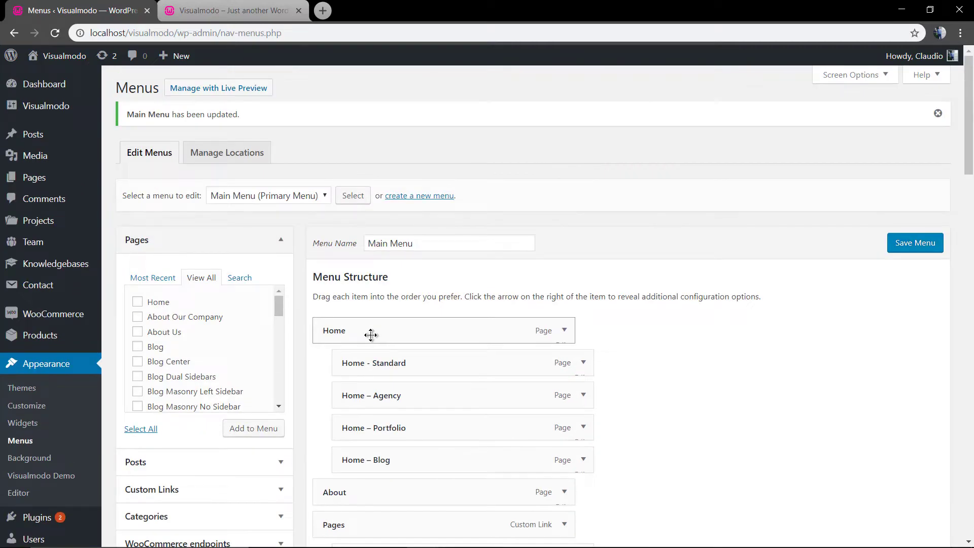
Create a new menu named 'Sub menus WordPress Guide', leaving the current menu page
{"action": "left_click", "coordinate": [281, 196]}
{"action": "left_click", "coordinate": [281, 196]}
{"action": "left_click", "coordinate": [398, 196]}
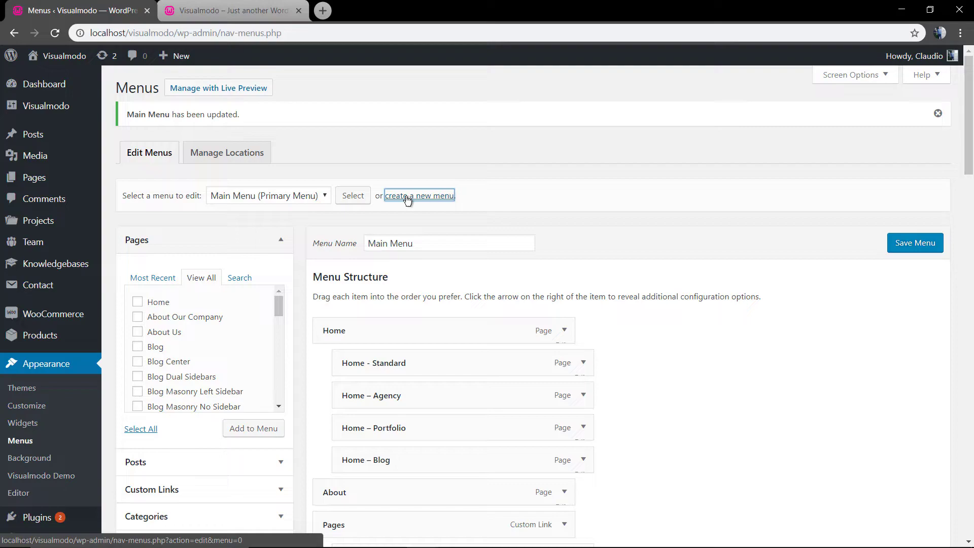
{"action": "left_click", "coordinate": [547, 105]}
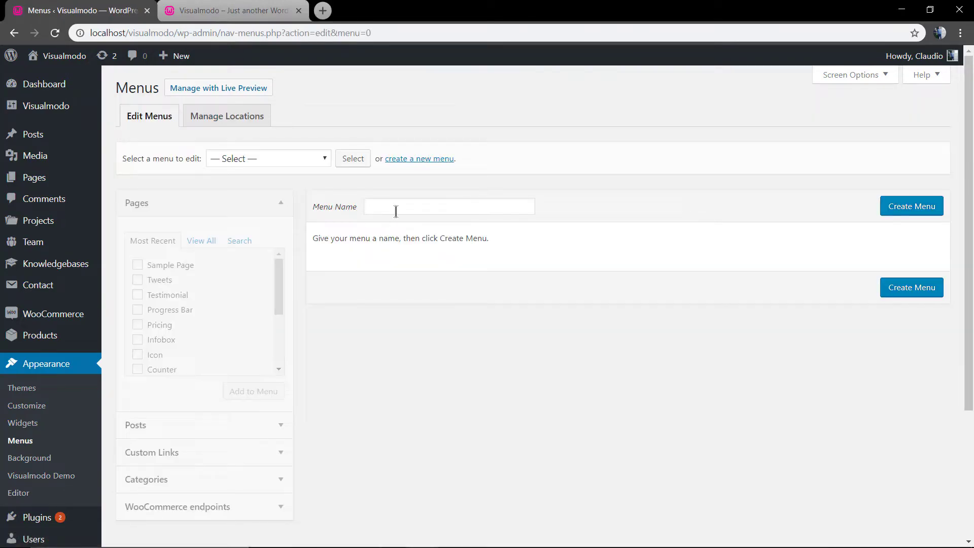
{"action": "left_click", "coordinate": [395, 211]}
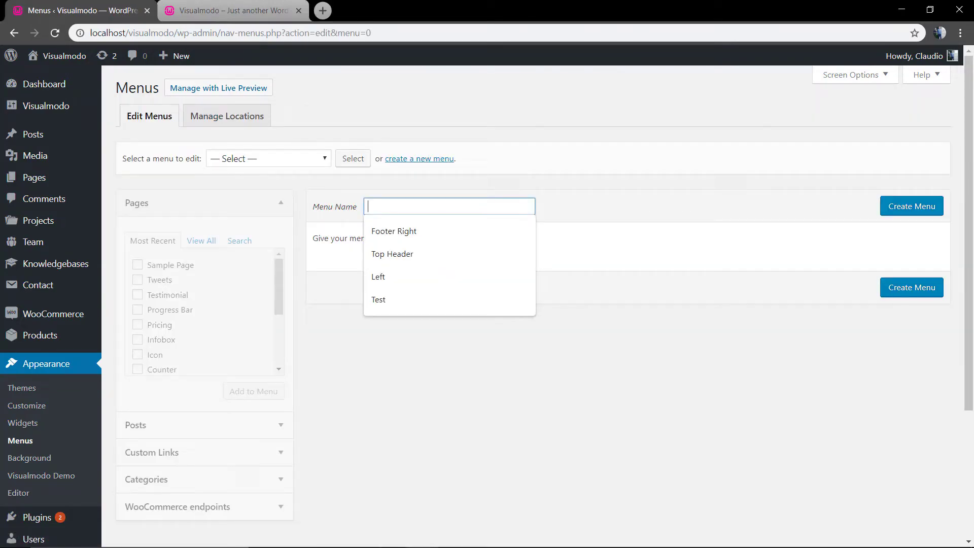
{"action": "type", "text": "Sub menus WordPress Guide"}
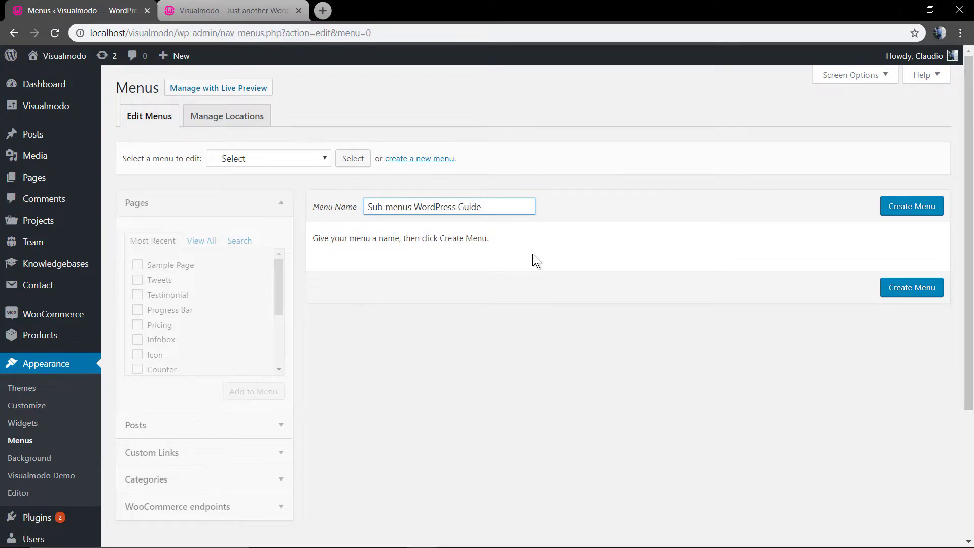
{"action": "left_click", "coordinate": [894, 213]}
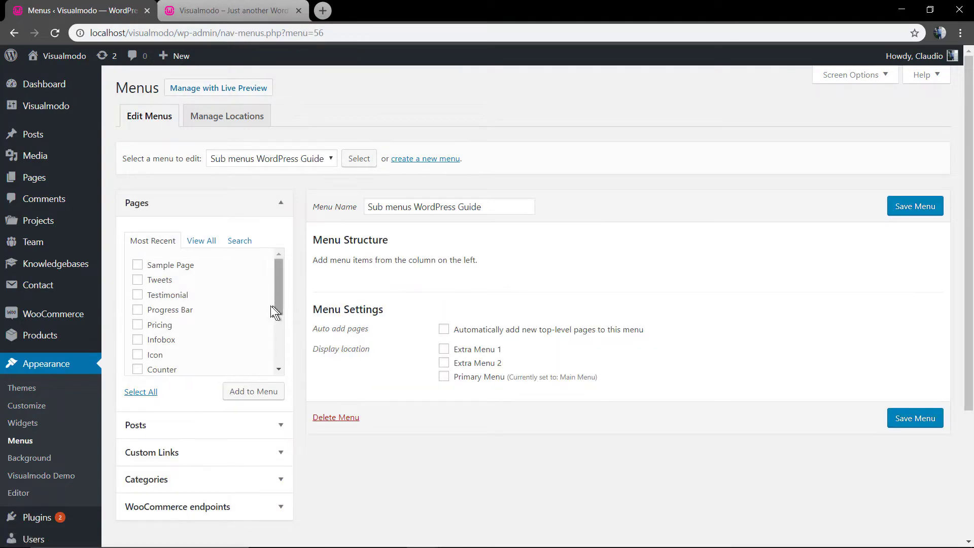
Add a custom link with link text 'Pages' and URL '#' to the new menu
{"action": "scroll", "coordinate": [241, 324], "scroll_direction": "down", "scroll_amount": 3}
{"action": "scroll", "coordinate": [291, 391], "scroll_direction": "down", "scroll_amount": 2}
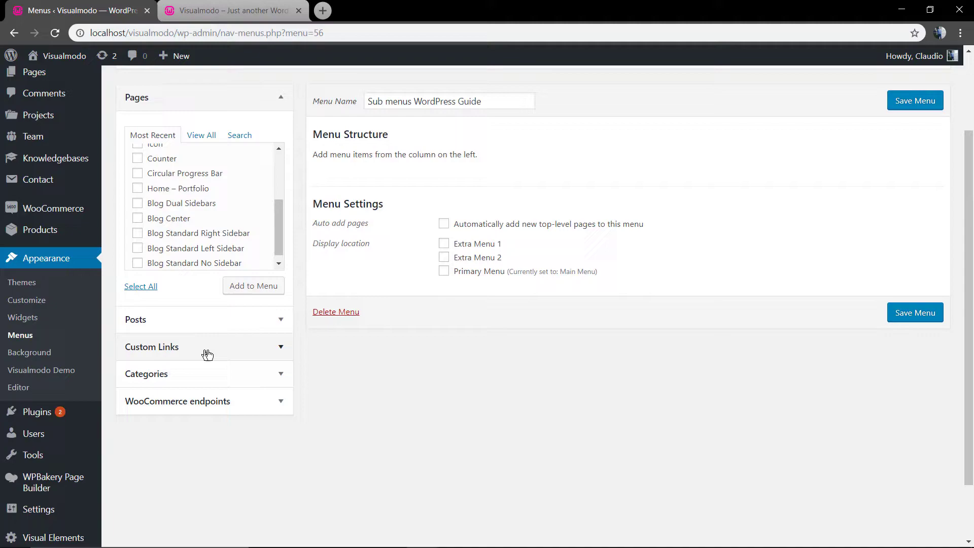
{"action": "left_click", "coordinate": [258, 353]}
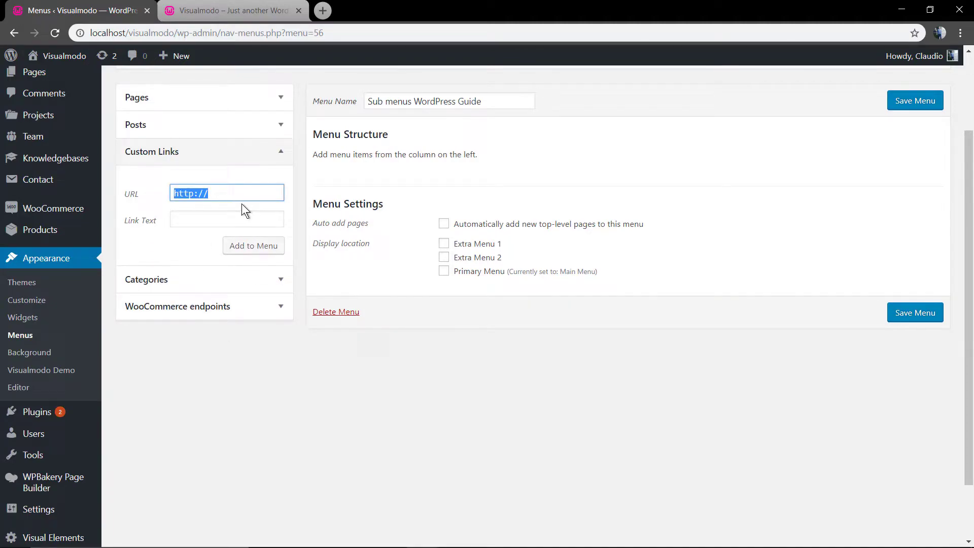
{"action": "left_click", "coordinate": [245, 11]}
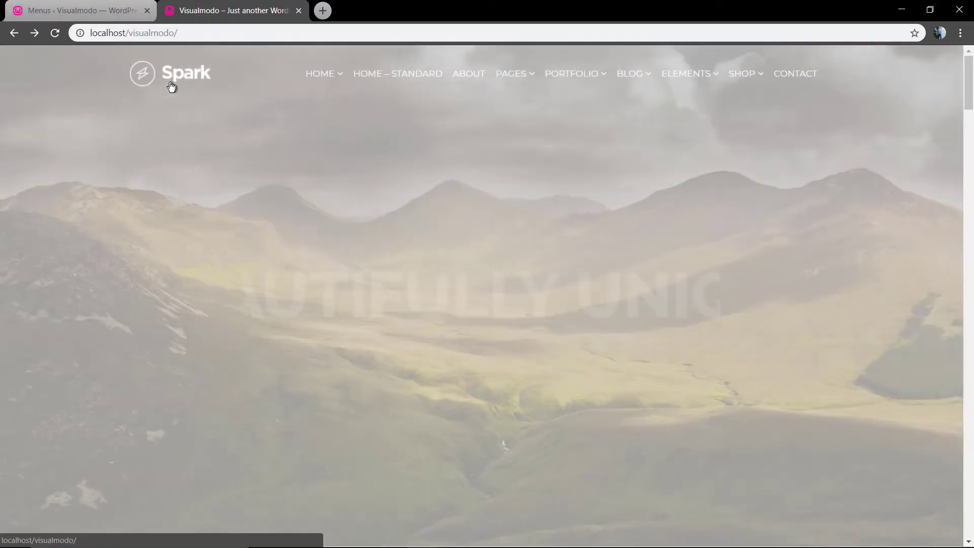
{"action": "left_click", "coordinate": [86, 8]}
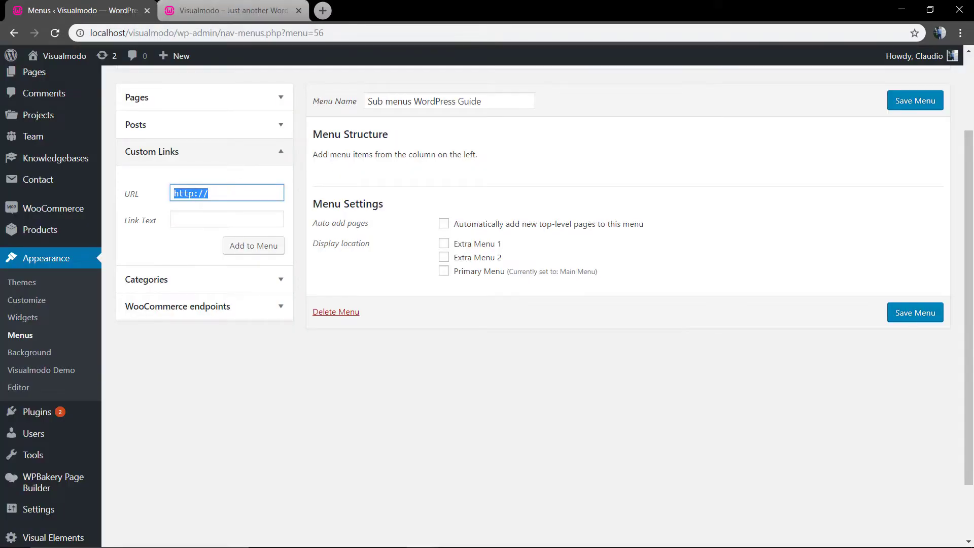
{"action": "type", "text": "#"}
{"action": "left_click", "coordinate": [227, 219]}
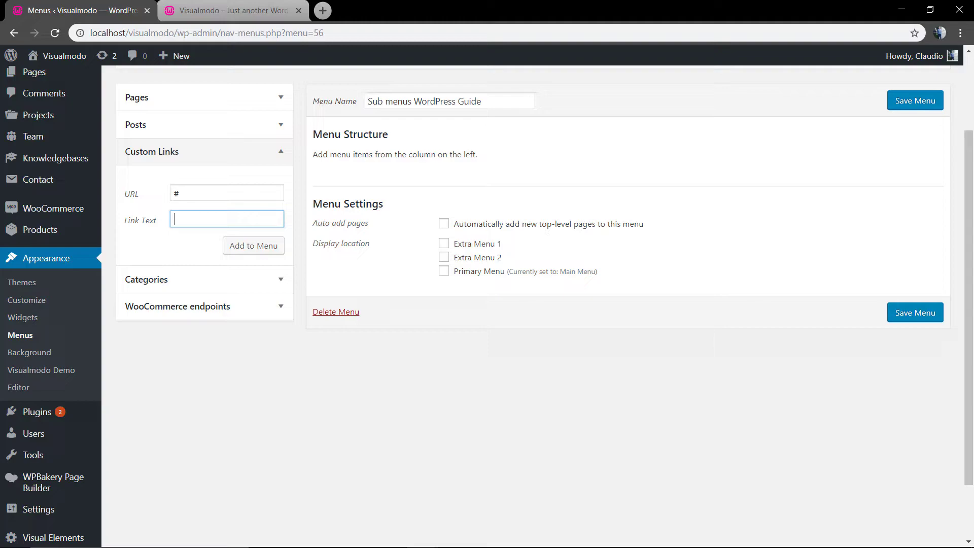
{"action": "type", "text": "Pages"}
{"action": "left_click", "coordinate": [242, 246]}
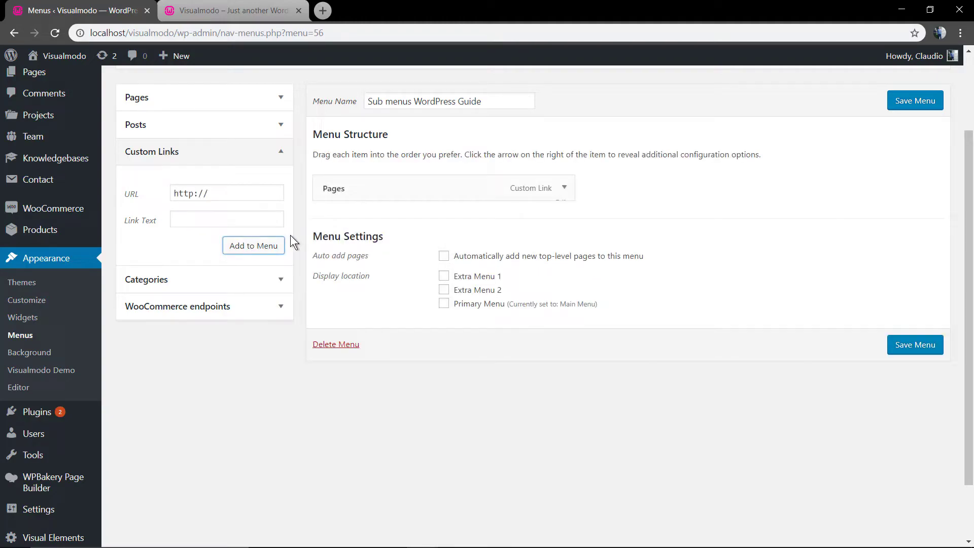
Add custom links 'Column 1' and 'Column 2' with URL '#' and nest both under Pages
{"action": "triple_click", "coordinate": [231, 193]}
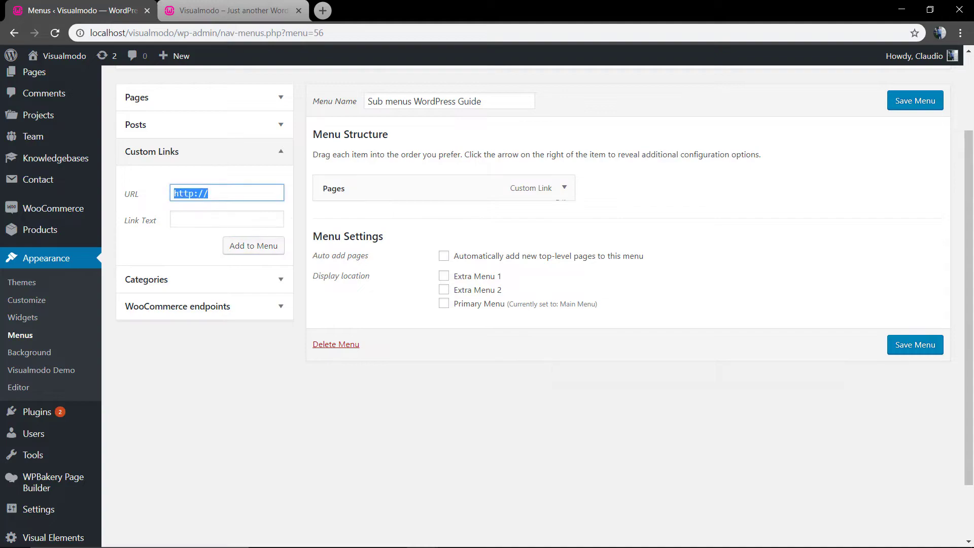
{"action": "type", "text": "#"}
{"action": "left_click", "coordinate": [227, 219]}
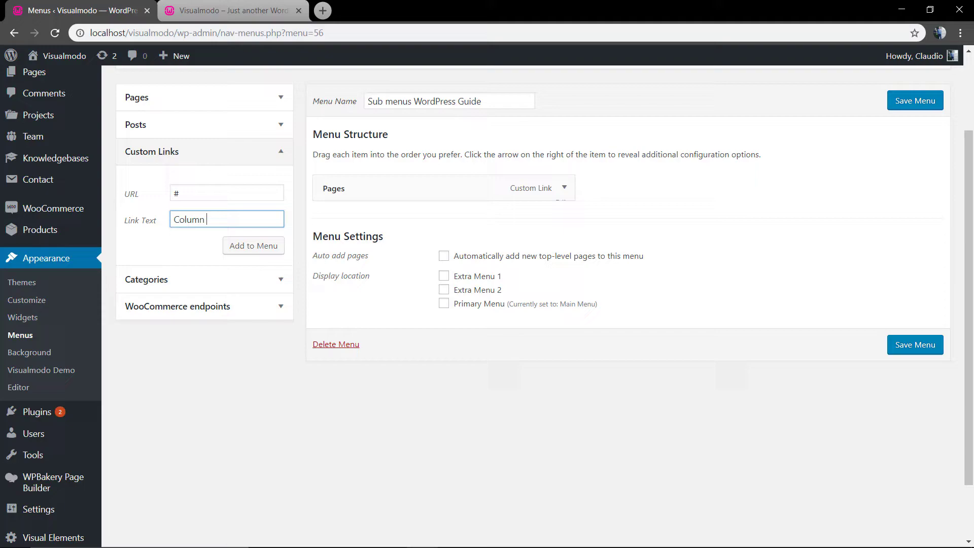
{"action": "left_click", "coordinate": [243, 244]}
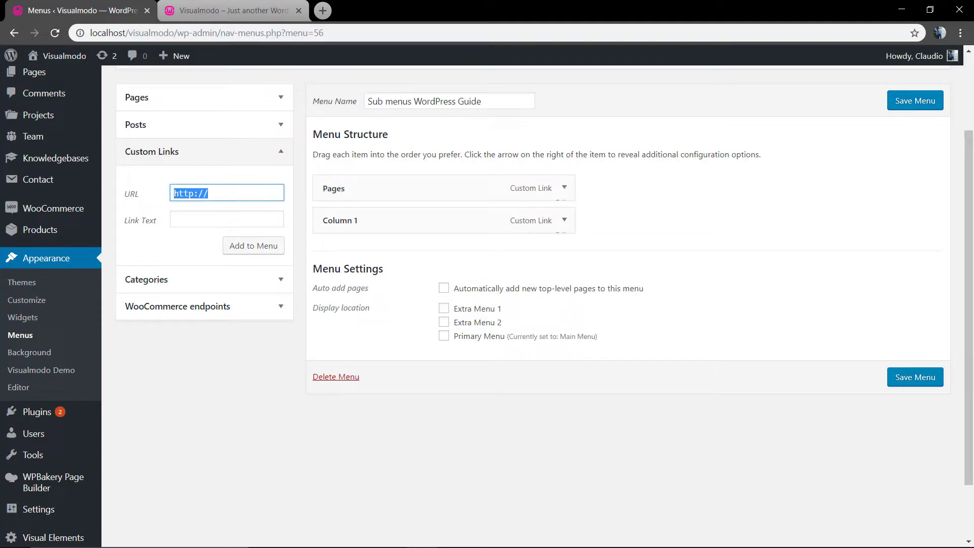
{"action": "type", "text": "#"}
{"action": "left_click", "coordinate": [227, 218]}
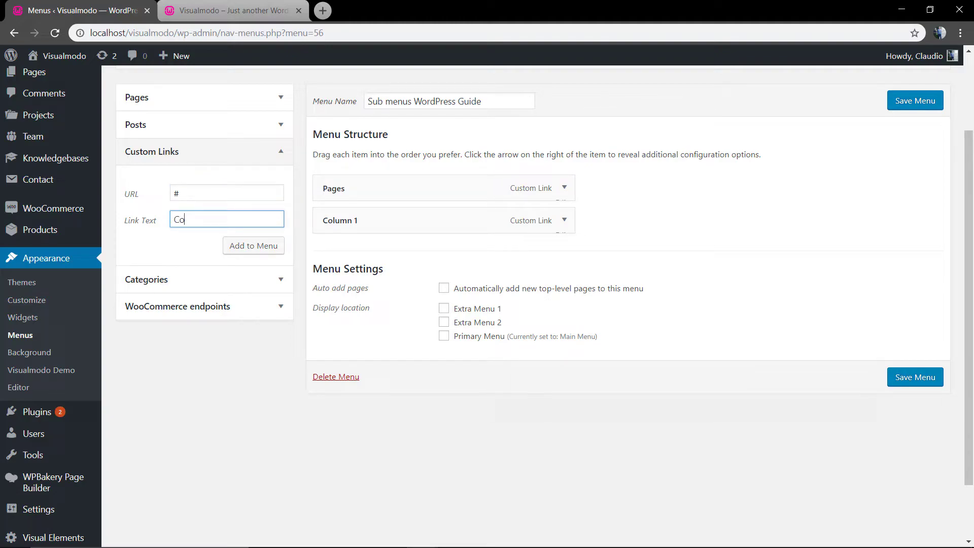
{"action": "type", "text": "Column 2"}
{"action": "left_click", "coordinate": [252, 243]}
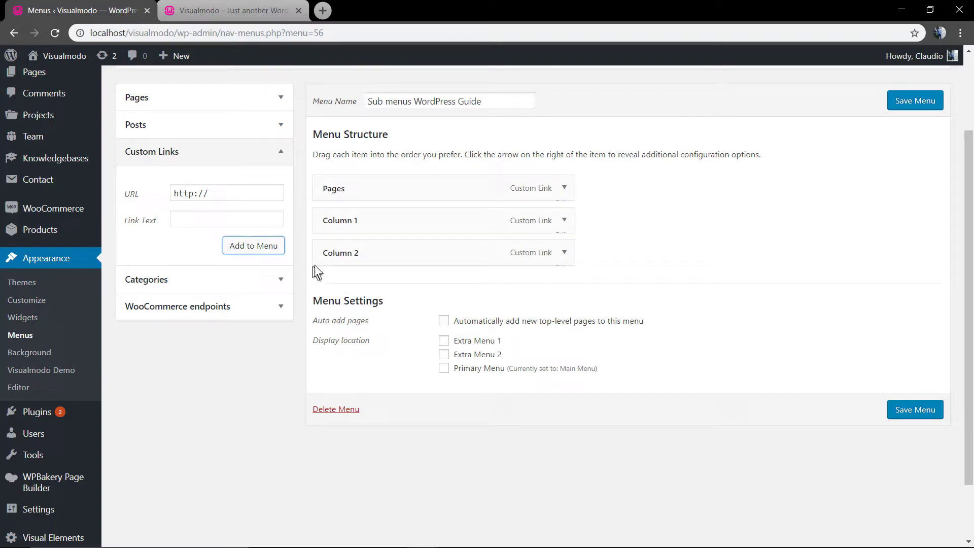
{"action": "left_click_drag", "start_coordinate": [361, 219], "coordinate": [389, 220]}
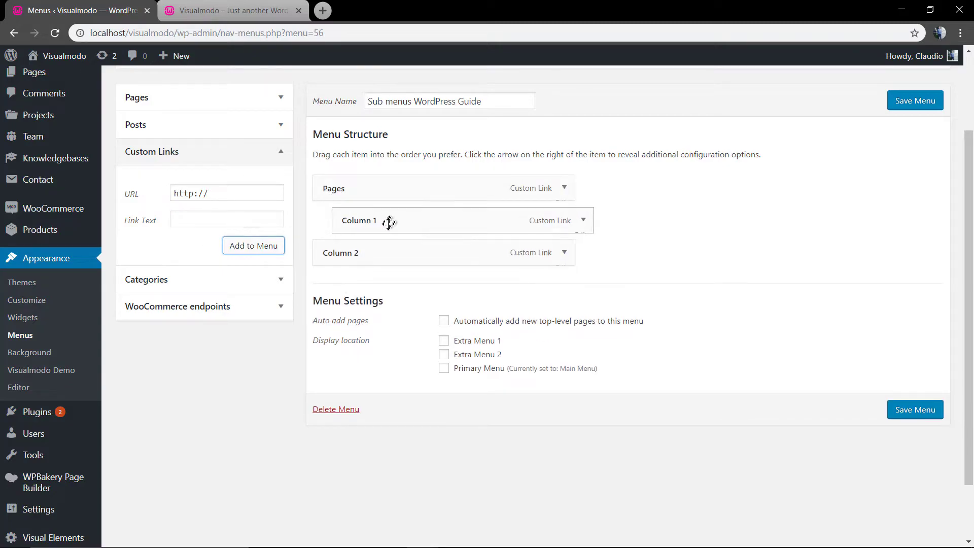
{"action": "left_click_drag", "start_coordinate": [375, 252], "coordinate": [399, 251]}
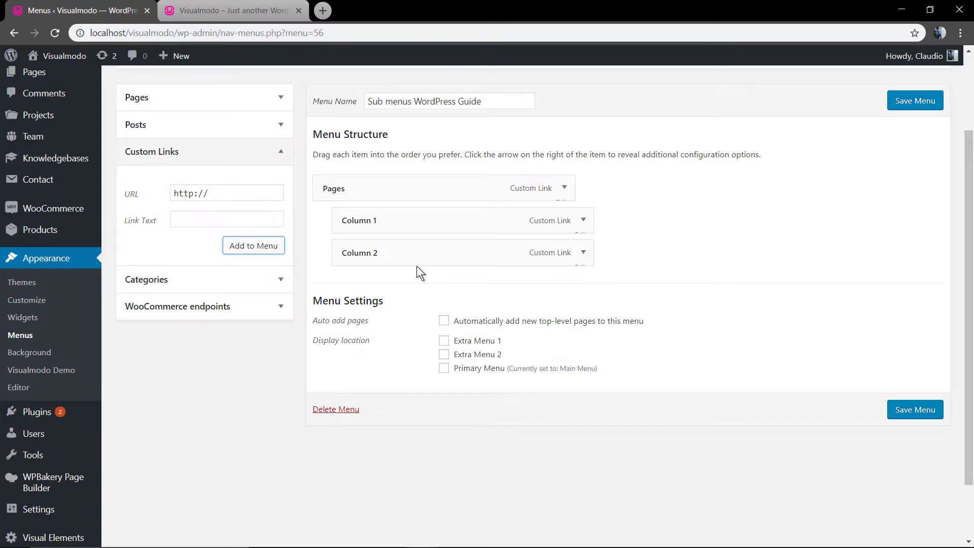
Assign the menu to Primary Menu, save it, and reload the site to see the Column 1/Column 2 dropdown
{"action": "left_click", "coordinate": [471, 369]}
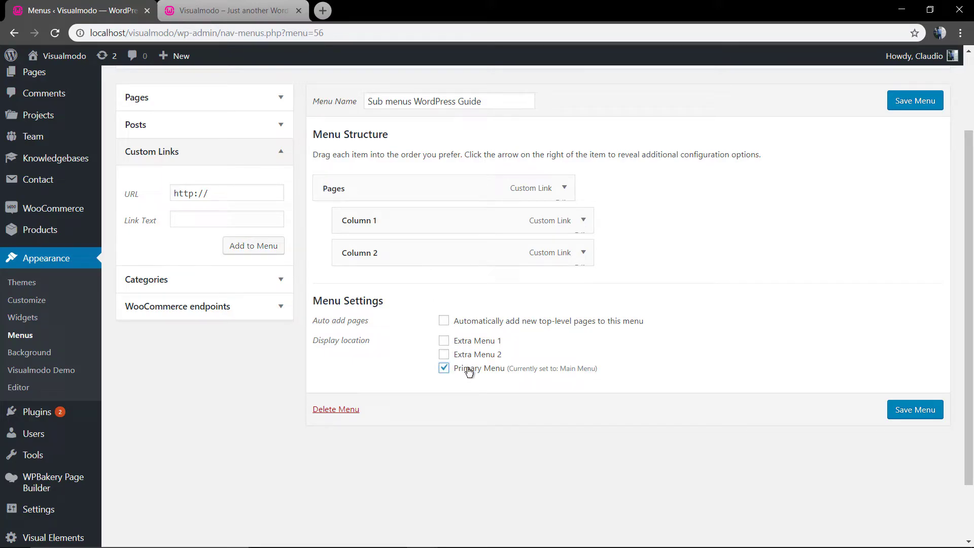
{"action": "left_click", "coordinate": [907, 410]}
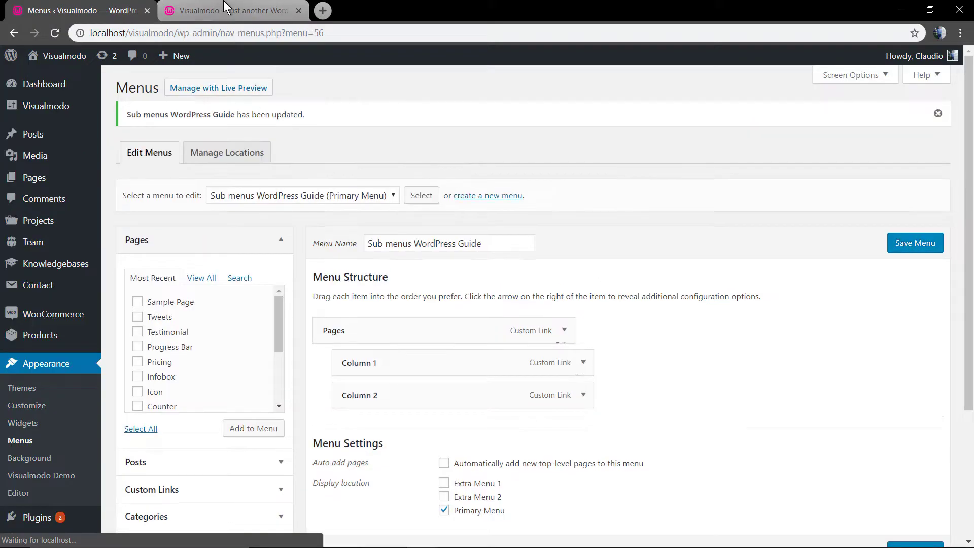
{"action": "left_click", "coordinate": [213, 10]}
{"action": "key", "text": "F5"}
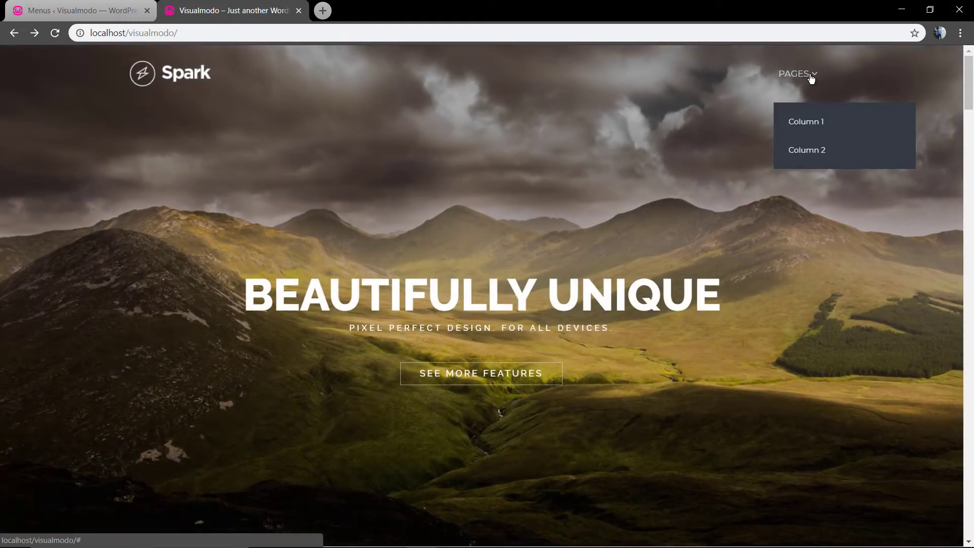
{"action": "left_click", "coordinate": [805, 123]}
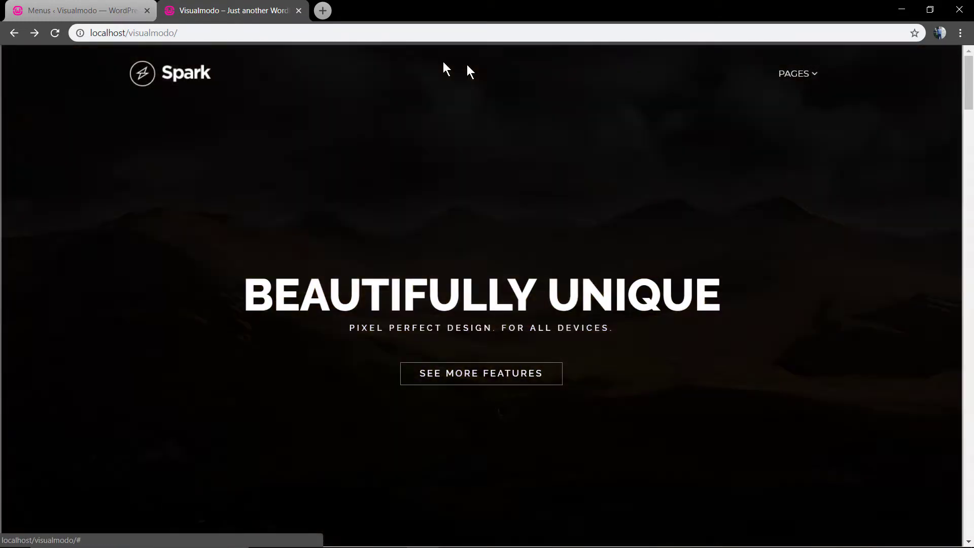
{"action": "left_click", "coordinate": [96, 8]}
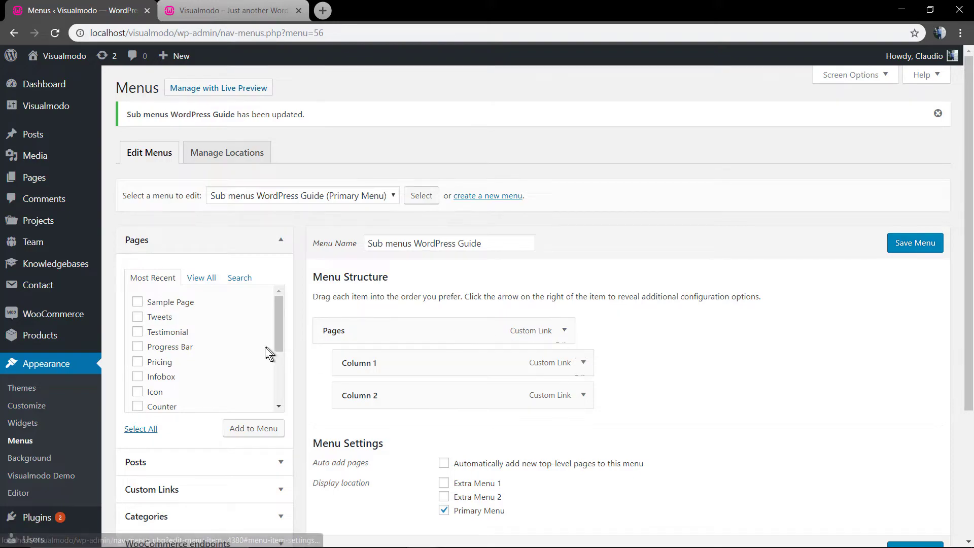
Add Sample Page, Tweets, Testimonial, Progress Bar, Pricing, Infobox, Icon and Counter to the menu
{"action": "left_click", "coordinate": [167, 304]}
{"action": "left_click", "coordinate": [165, 318]}
{"action": "left_click", "coordinate": [165, 332]}
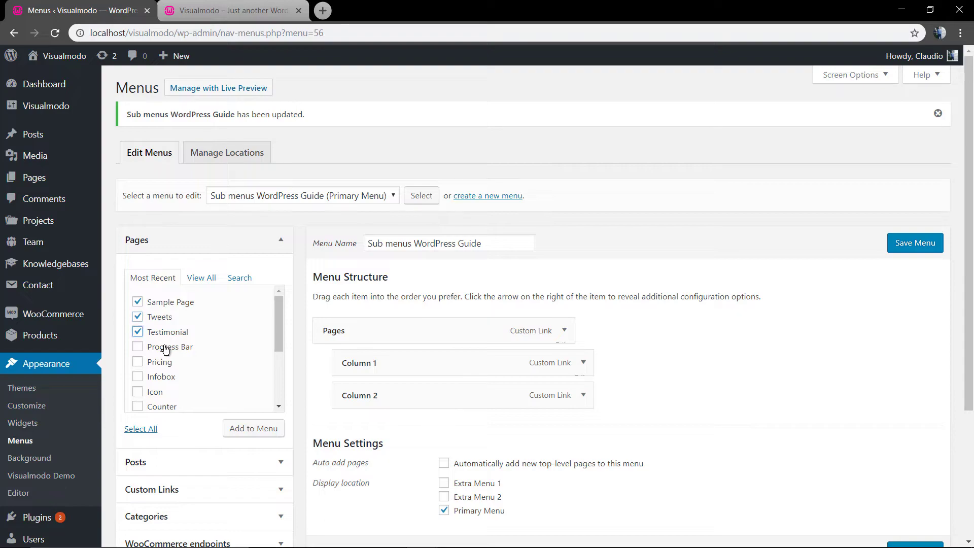
{"action": "left_click", "coordinate": [166, 348]}
{"action": "left_click", "coordinate": [163, 363]}
{"action": "left_click", "coordinate": [163, 378]}
{"action": "left_click", "coordinate": [157, 393]}
{"action": "left_click", "coordinate": [167, 407]}
{"action": "left_click", "coordinate": [254, 428]}
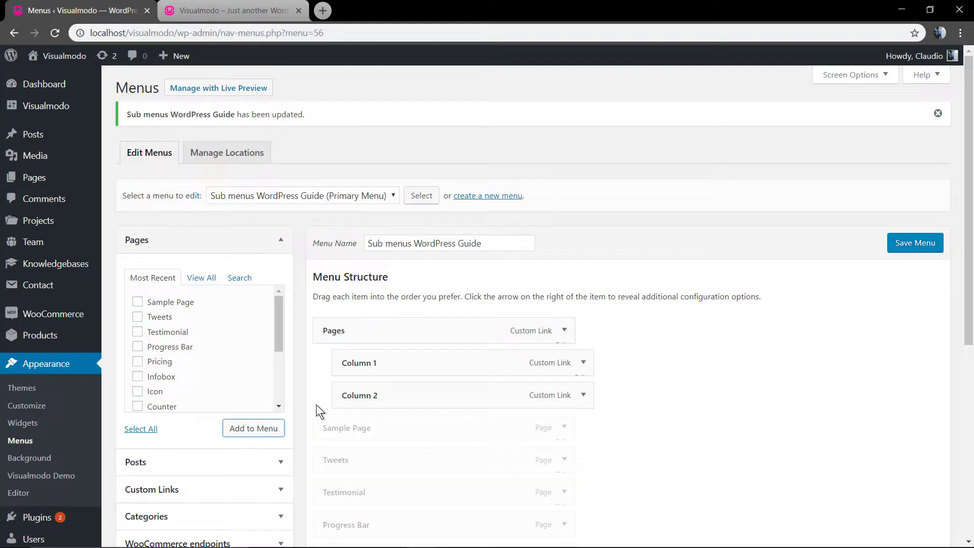
Nest Sample Page through Progress Bar under Column 1 and Pricing through Counter under Column 2
{"action": "scroll", "coordinate": [316, 396], "scroll_direction": "down", "scroll_amount": 5}
{"action": "scroll", "coordinate": [323, 381], "scroll_direction": "up", "scroll_amount": 5}
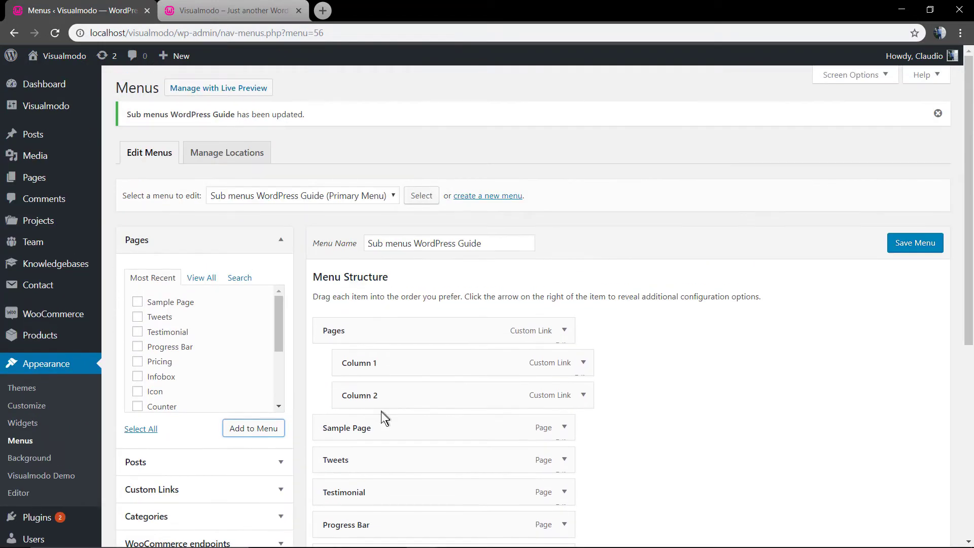
{"action": "left_click_drag", "start_coordinate": [384, 417], "coordinate": [440, 386]}
{"action": "scroll", "coordinate": [421, 387], "scroll_direction": "down", "scroll_amount": 2}
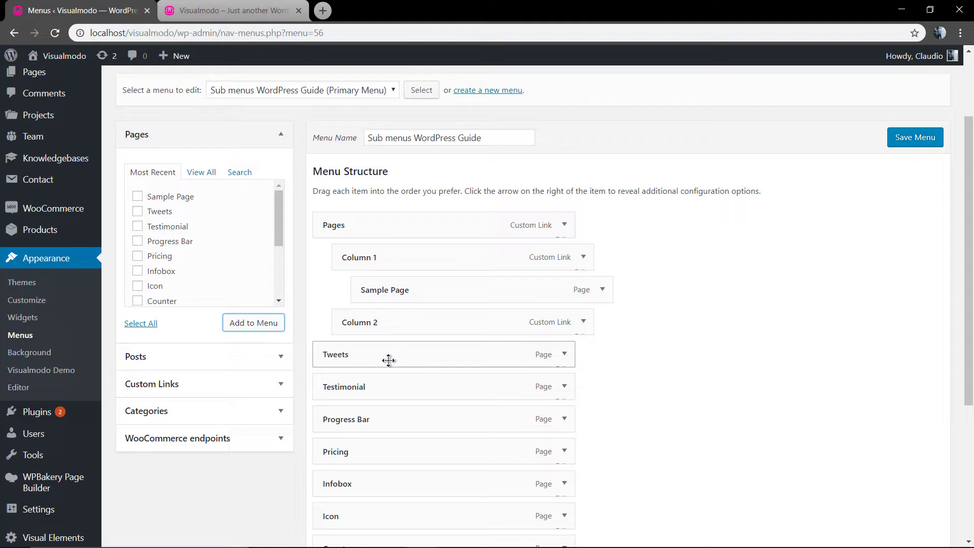
{"action": "left_click_drag", "start_coordinate": [388, 360], "coordinate": [441, 330]}
{"action": "left_click_drag", "start_coordinate": [374, 387], "coordinate": [424, 359]}
{"action": "scroll", "coordinate": [389, 333], "scroll_direction": "down", "scroll_amount": 2}
{"action": "left_click_drag", "start_coordinate": [391, 316], "coordinate": [432, 296]}
{"action": "left_click_drag", "start_coordinate": [361, 352], "coordinate": [429, 377]}
{"action": "left_click_drag", "start_coordinate": [359, 409], "coordinate": [403, 409]}
{"action": "left_click_drag", "start_coordinate": [372, 441], "coordinate": [411, 443]}
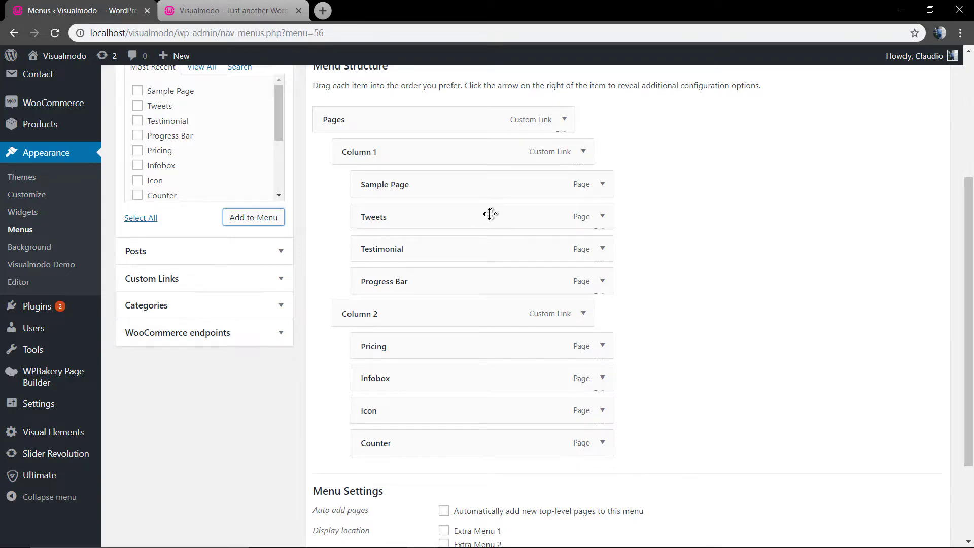
{"action": "scroll", "coordinate": [489, 211], "scroll_direction": "up", "scroll_amount": 2}
Save the nested menu, then add Home, About Us, Blog and Counter from the full Pages list
{"action": "left_click", "coordinate": [913, 137]}
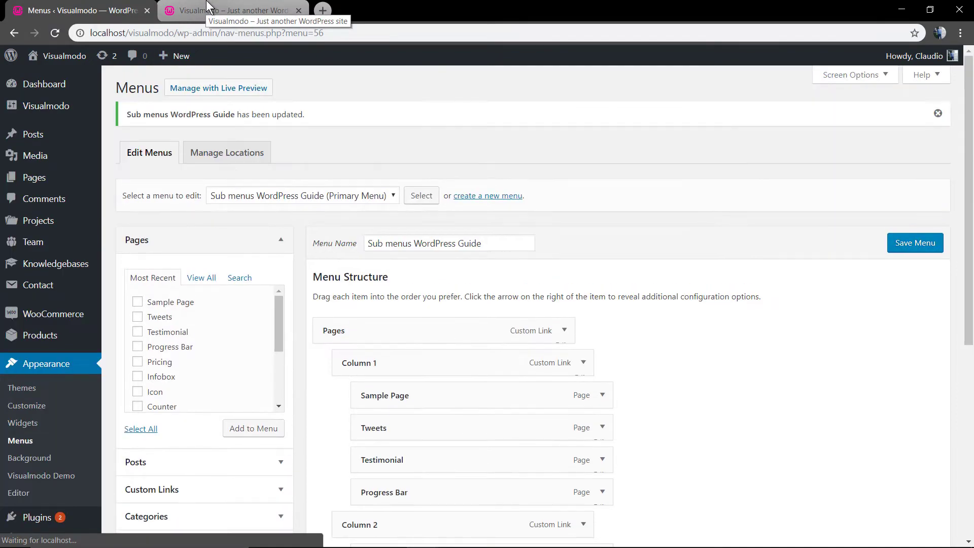
{"action": "scroll", "coordinate": [183, 127], "scroll_direction": "down", "scroll_amount": 2}
{"action": "scroll", "coordinate": [204, 275], "scroll_direction": "down", "scroll_amount": 3}
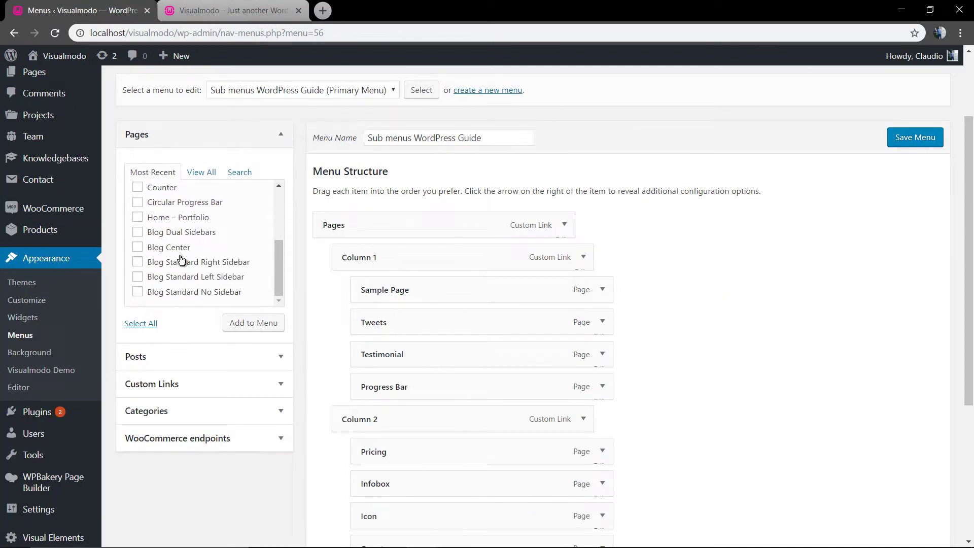
{"action": "left_click", "coordinate": [191, 173]}
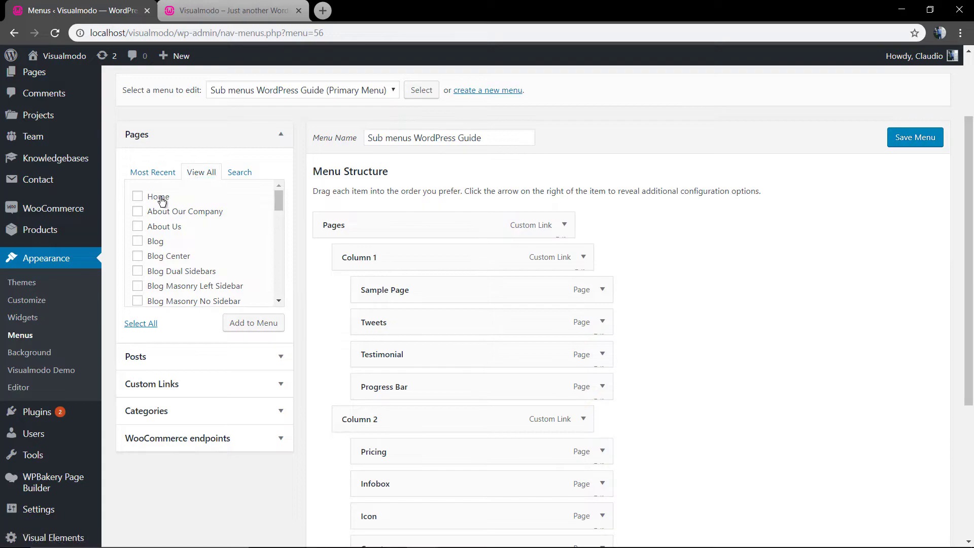
{"action": "left_click", "coordinate": [159, 197]}
{"action": "left_click", "coordinate": [161, 227]}
{"action": "scroll", "coordinate": [205, 274], "scroll_direction": "down", "scroll_amount": 3}
{"action": "left_click", "coordinate": [138, 239]}
{"action": "left_click", "coordinate": [265, 327]}
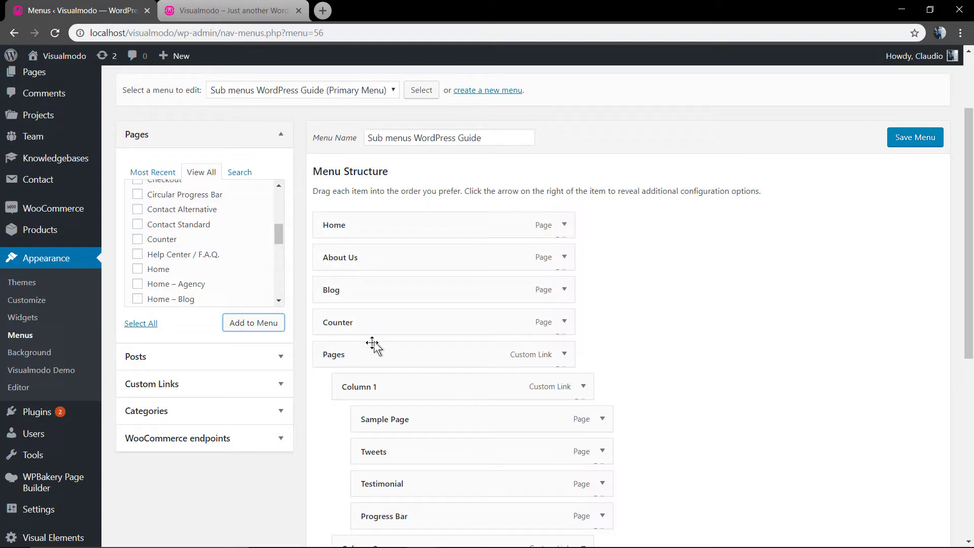
Move the Pages item with its columns to the top, save, and view the Spark site
{"action": "left_click_drag", "start_coordinate": [381, 350], "coordinate": [467, 197]}
{"action": "left_click", "coordinate": [887, 138]}
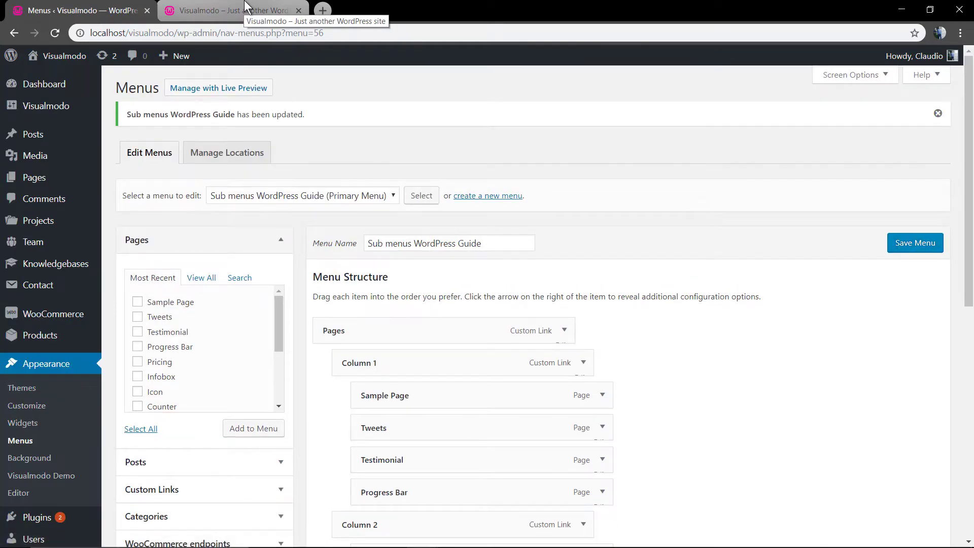
{"action": "left_click", "coordinate": [245, 10]}
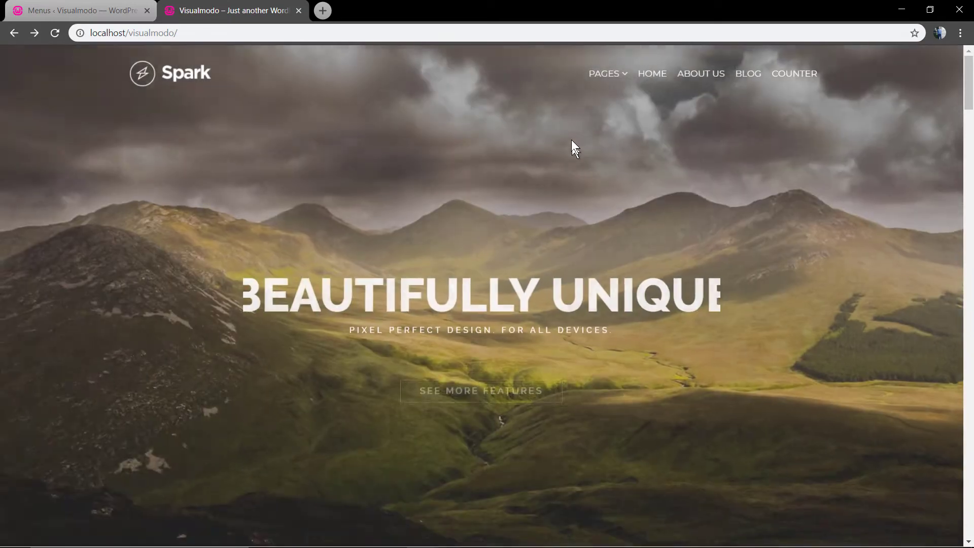
Check the Column 1 submenu under PAGES on the Spark site, then return to the Menus editor
{"action": "mouse_move", "coordinate": [592, 81]}
{"action": "mouse_move", "coordinate": [608, 126]}
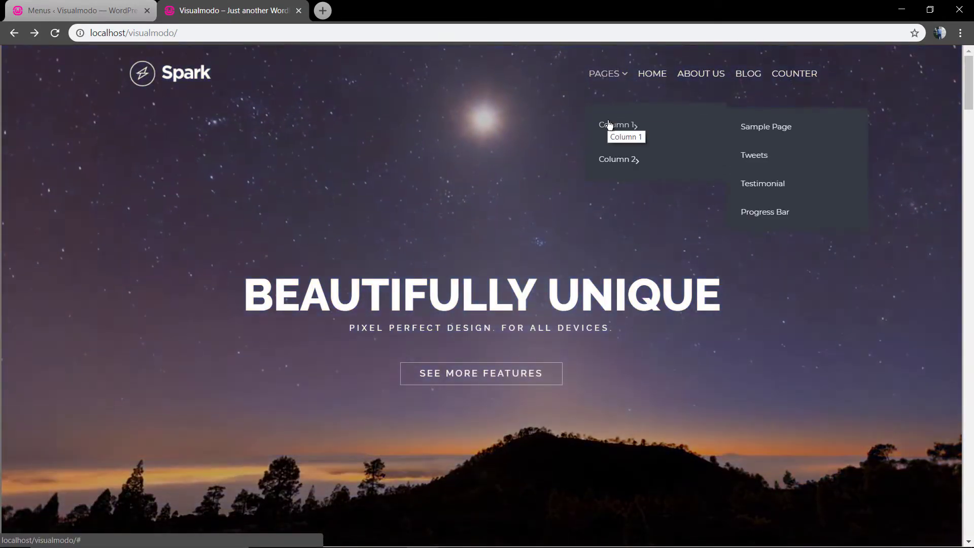
{"action": "left_click", "coordinate": [90, 9]}
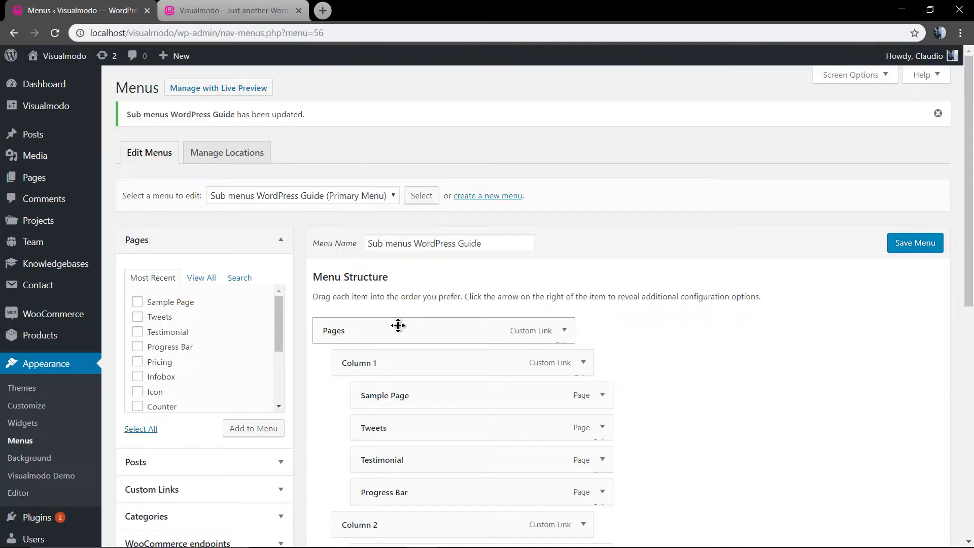
Give the Pages item Wide layout, 1/2 - One Half column width and Mega Menu Dropdown type
{"action": "left_click", "coordinate": [563, 332]}
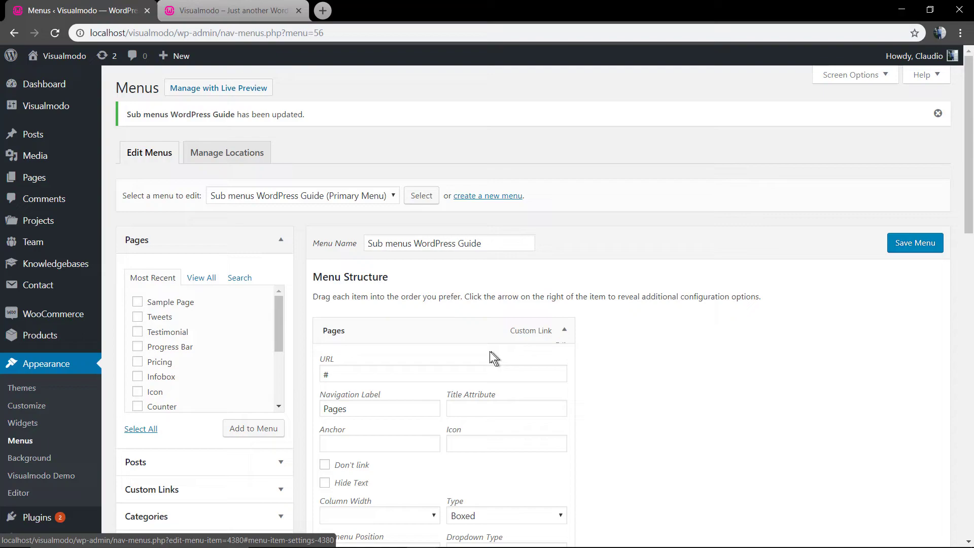
{"action": "scroll", "coordinate": [463, 348], "scroll_direction": "down", "scroll_amount": 4}
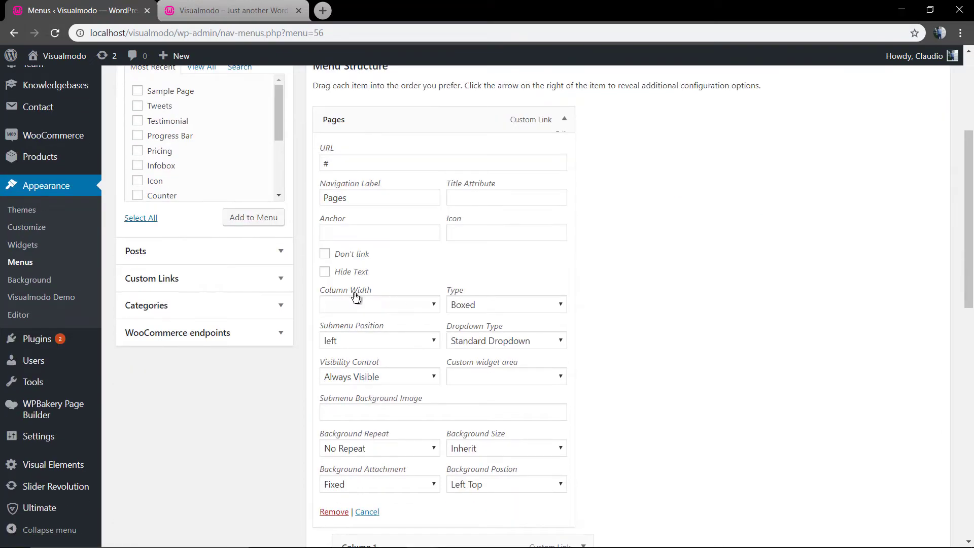
{"action": "left_click", "coordinate": [485, 306]}
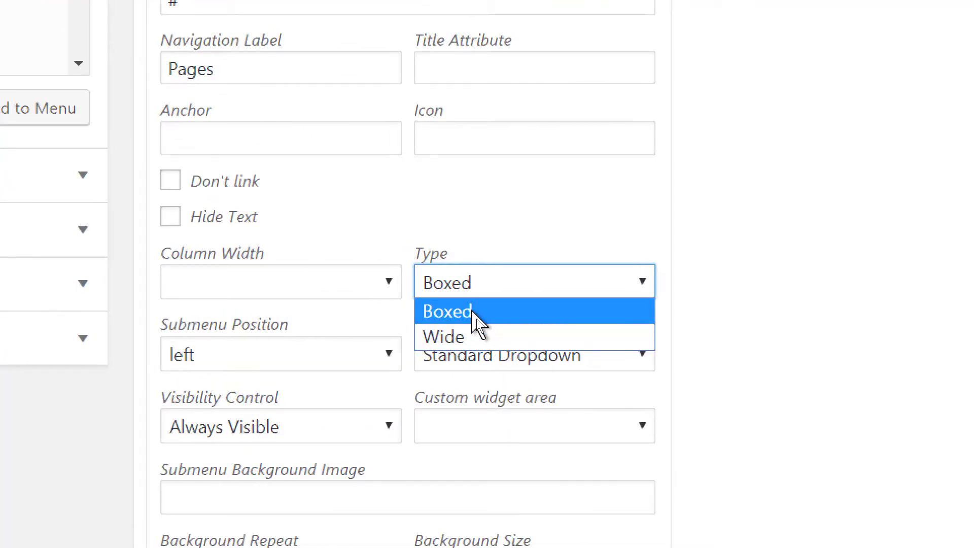
{"action": "left_click", "coordinate": [486, 337]}
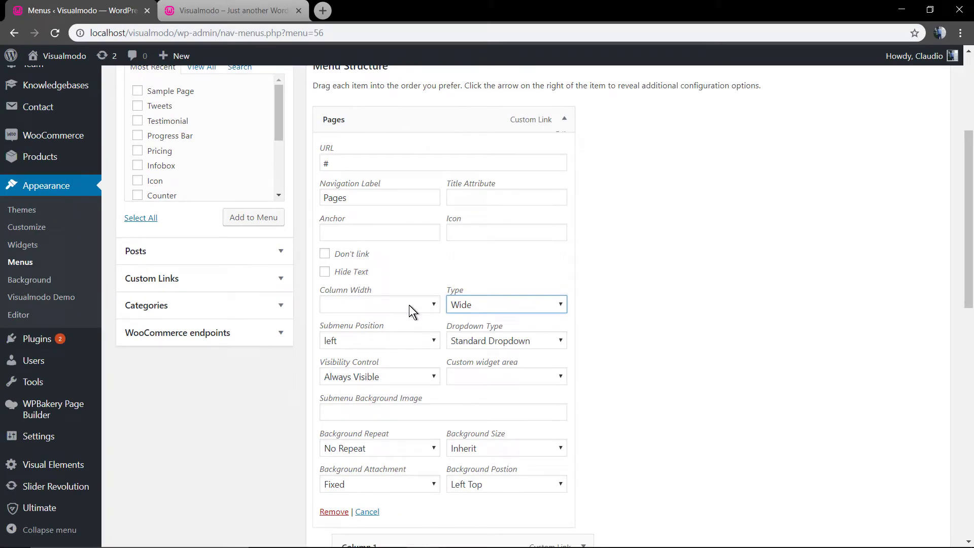
{"action": "left_click", "coordinate": [409, 305]}
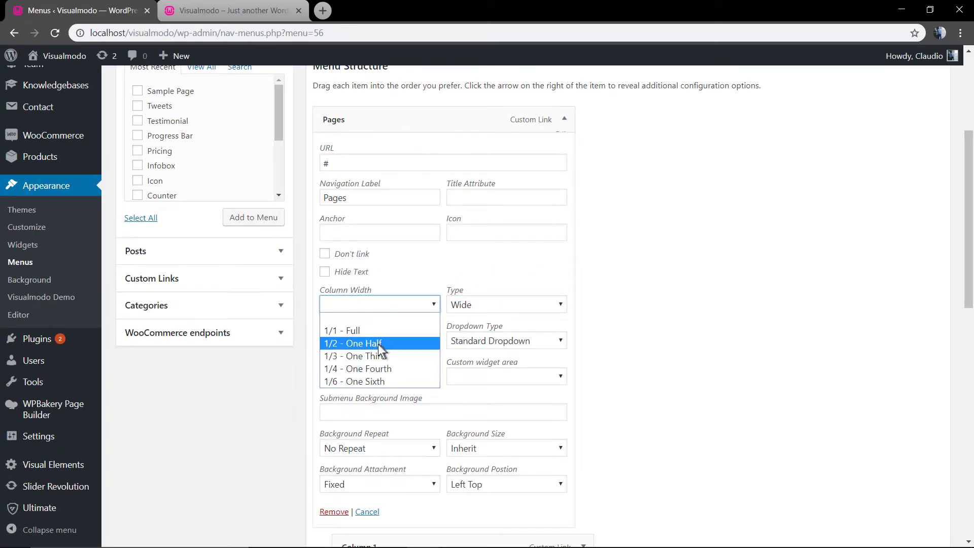
{"action": "left_click", "coordinate": [334, 344]}
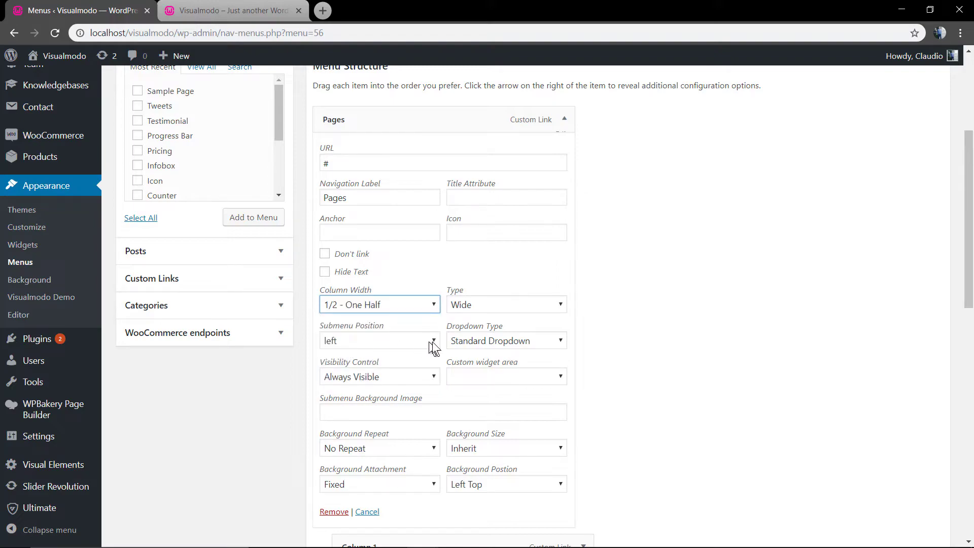
{"action": "left_click", "coordinate": [483, 337]}
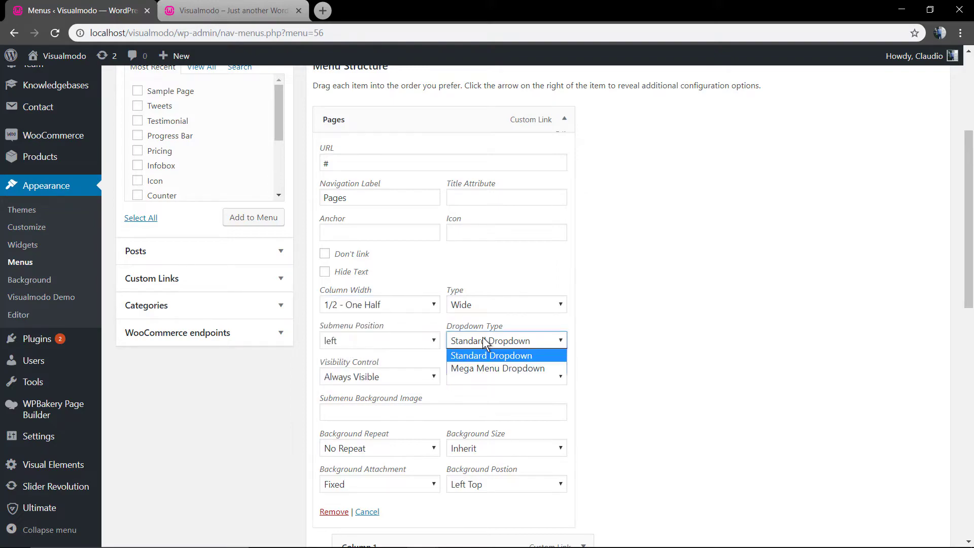
{"action": "left_click", "coordinate": [495, 370]}
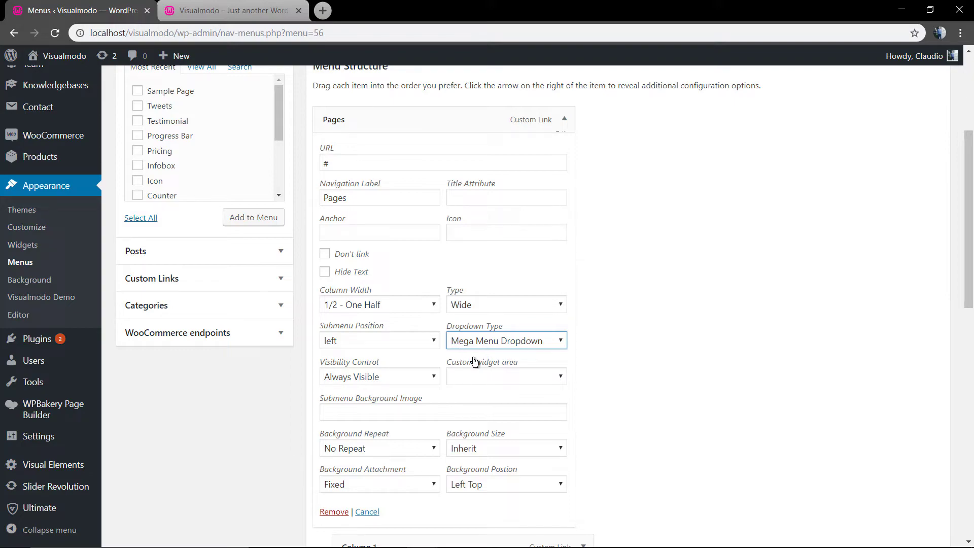
{"action": "left_click", "coordinate": [479, 348]}
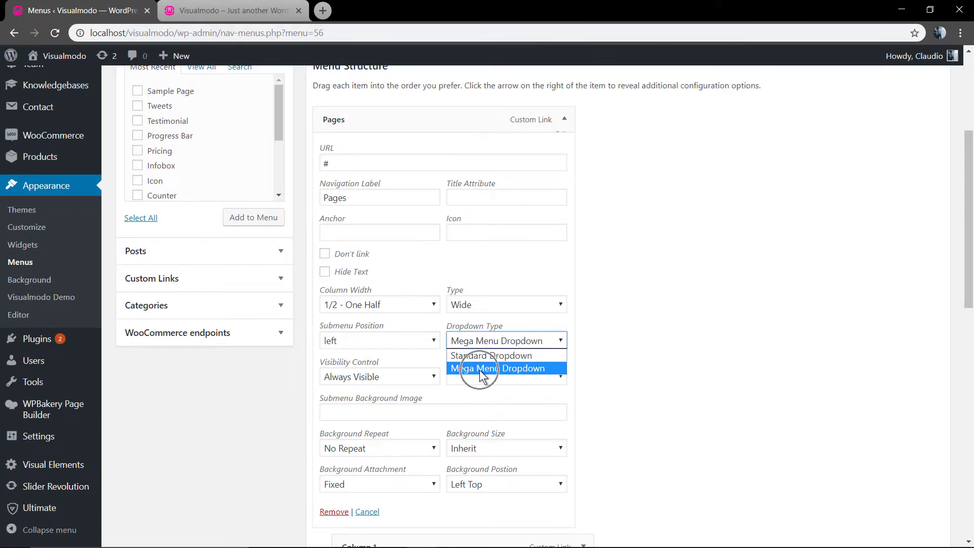
{"action": "left_click", "coordinate": [479, 370]}
{"action": "scroll", "coordinate": [427, 375], "scroll_direction": "down", "scroll_amount": 2}
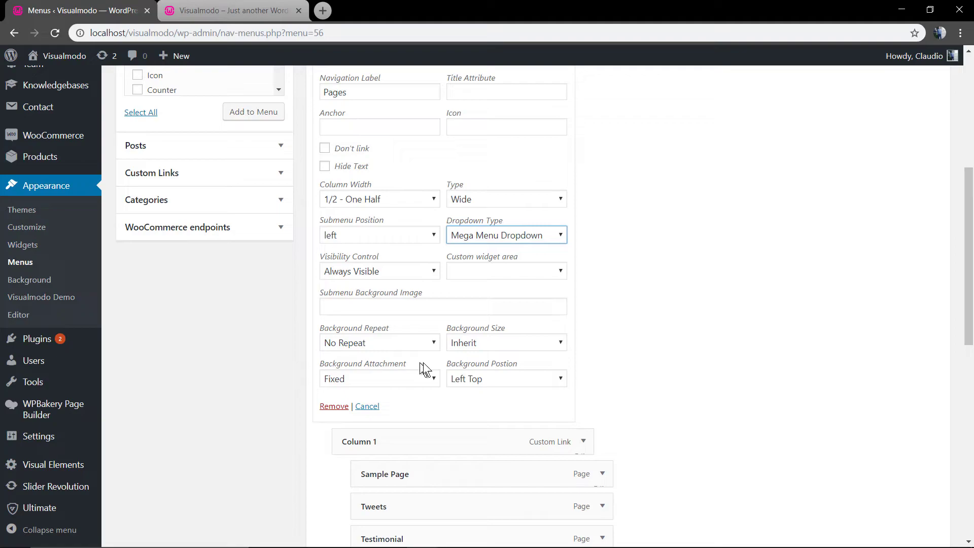
{"action": "scroll", "coordinate": [423, 362], "scroll_direction": "down", "scroll_amount": 10}
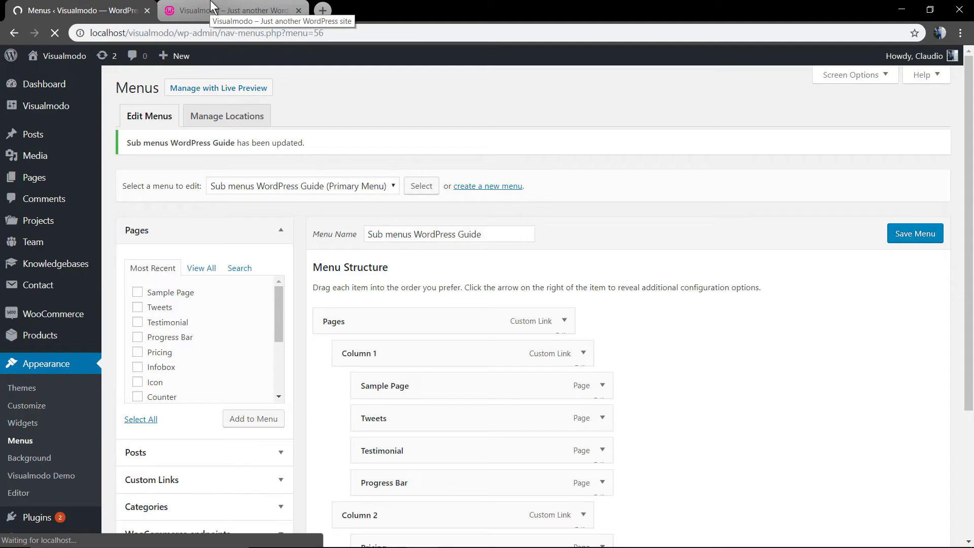
{"action": "left_click", "coordinate": [212, 10]}
{"action": "key", "text": "F5"}
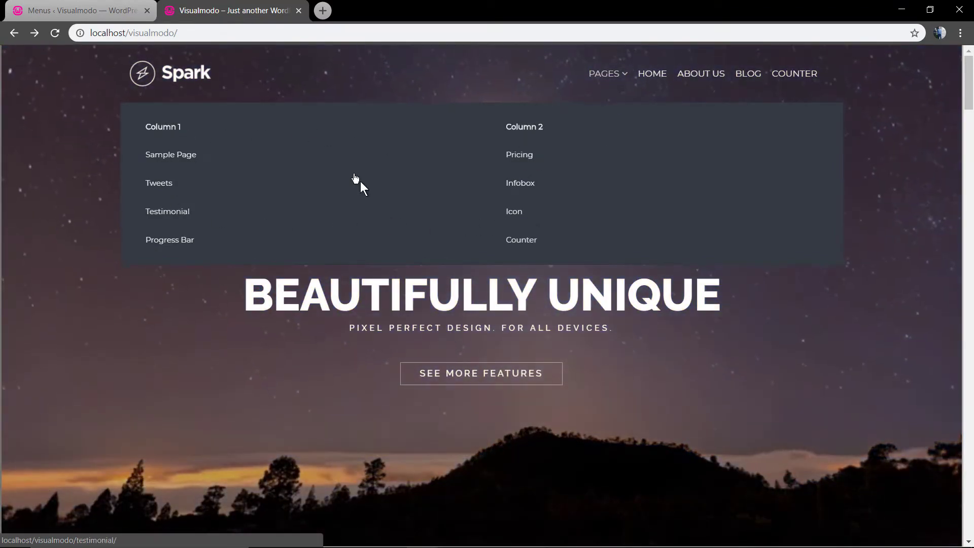
{"action": "key", "text": "ctrl+shift+Tab"}
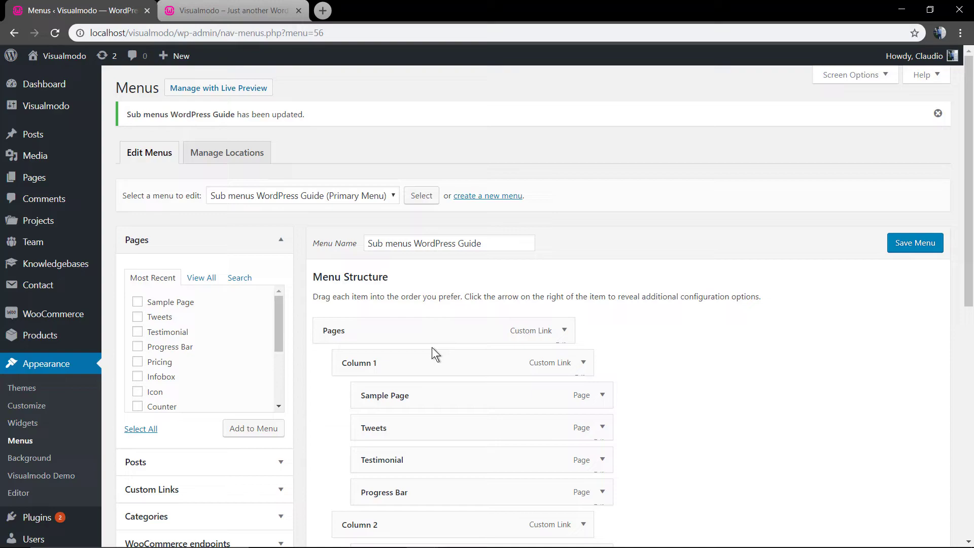
Expand the Pages item's settings and focus its Submenu Background Image field
{"action": "left_click", "coordinate": [563, 330]}
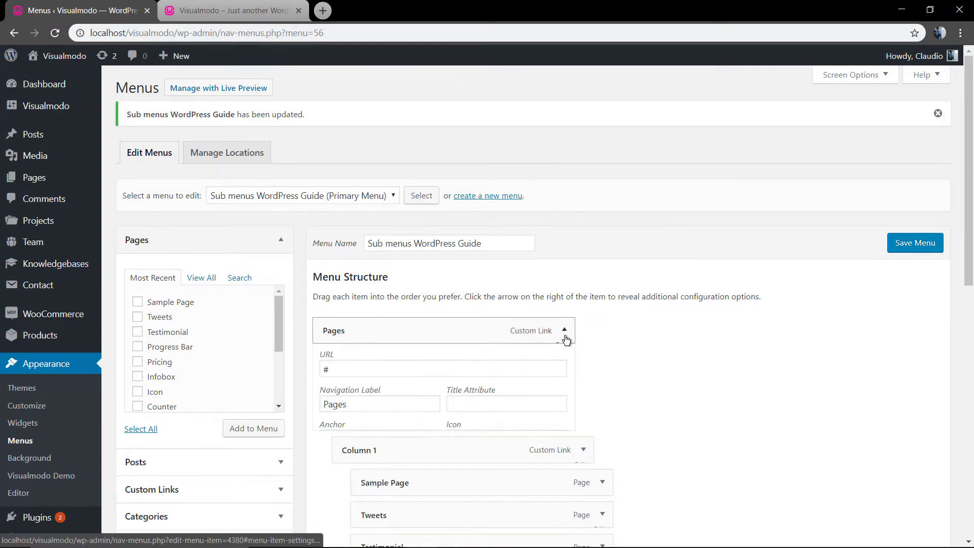
{"action": "scroll", "coordinate": [554, 362], "scroll_direction": "down", "scroll_amount": 3}
{"action": "scroll", "coordinate": [528, 376], "scroll_direction": "down", "scroll_amount": 1}
{"action": "left_click", "coordinate": [528, 412]}
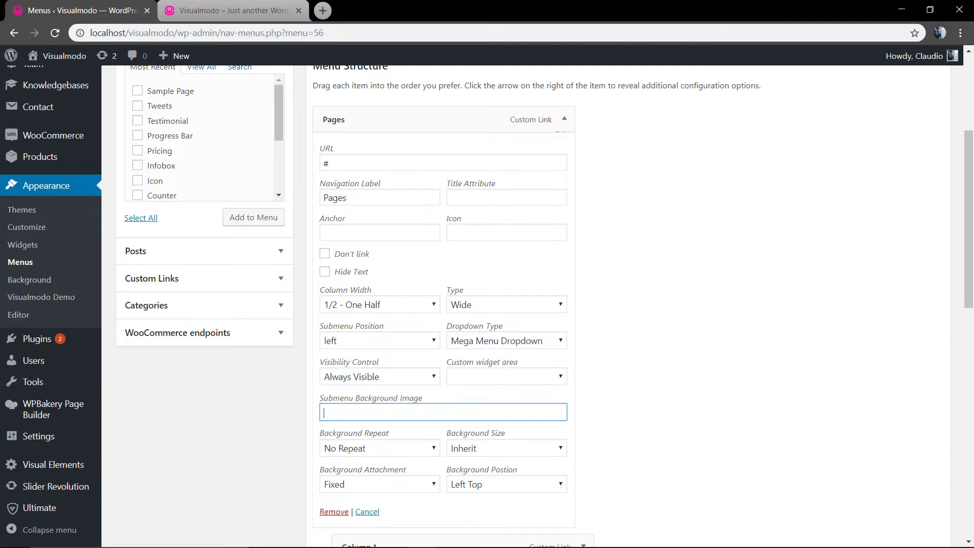
{"action": "scroll", "coordinate": [333, 431], "scroll_direction": "up", "scroll_amount": 3}
{"action": "key", "text": "Return"}
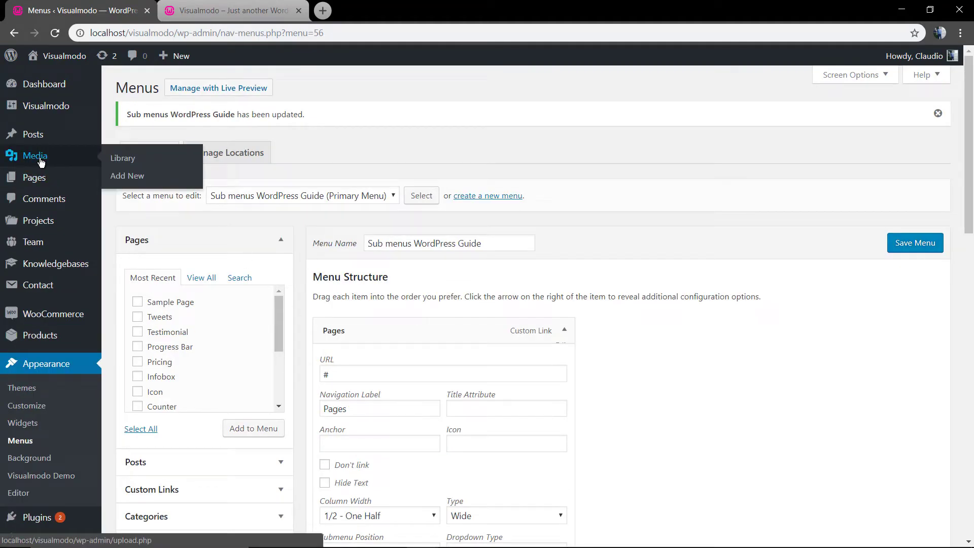
Open the Media Library separately and copy the starry spark-slide.jpg image's URL
{"action": "right_click", "coordinate": [48, 157]}
{"action": "left_click", "coordinate": [68, 164]}
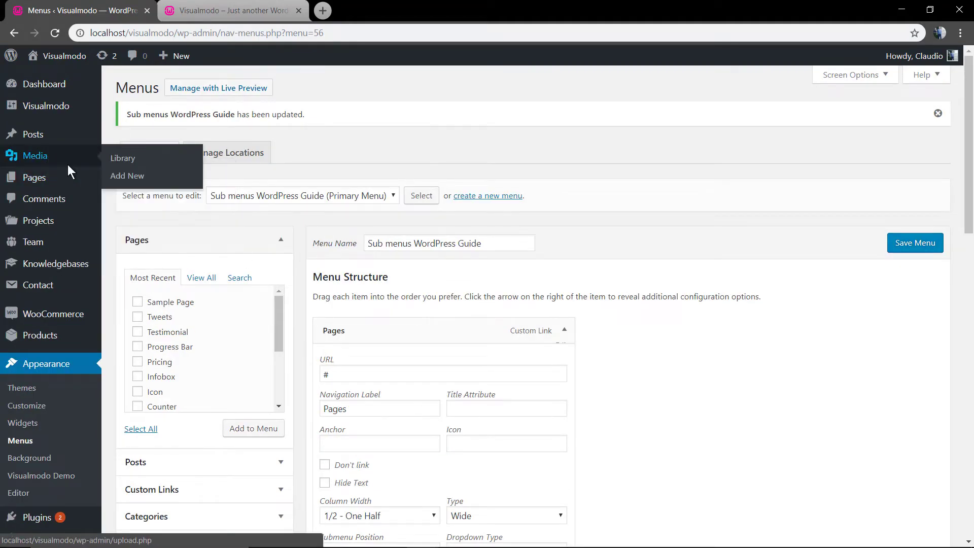
{"action": "left_click", "coordinate": [213, 7]}
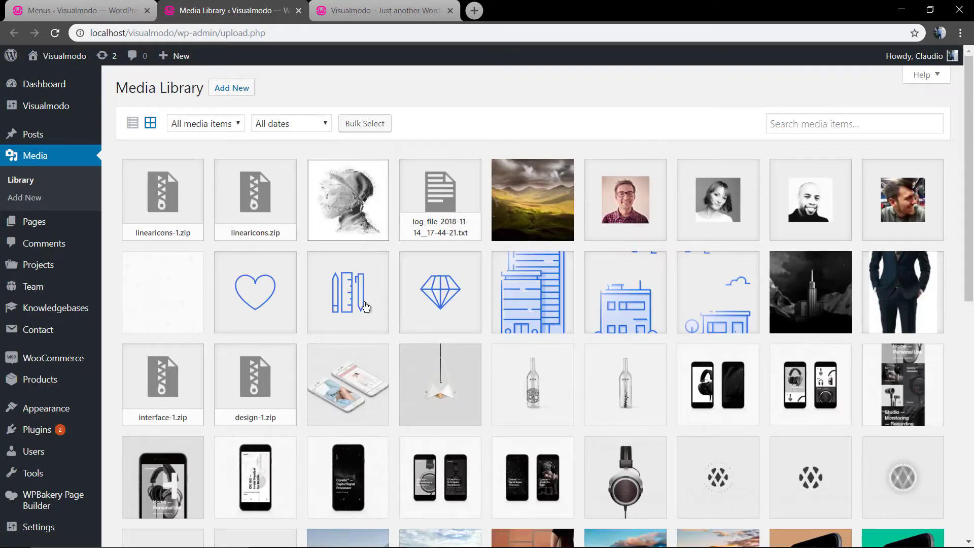
{"action": "scroll", "coordinate": [370, 340], "scroll_direction": "down", "scroll_amount": 2}
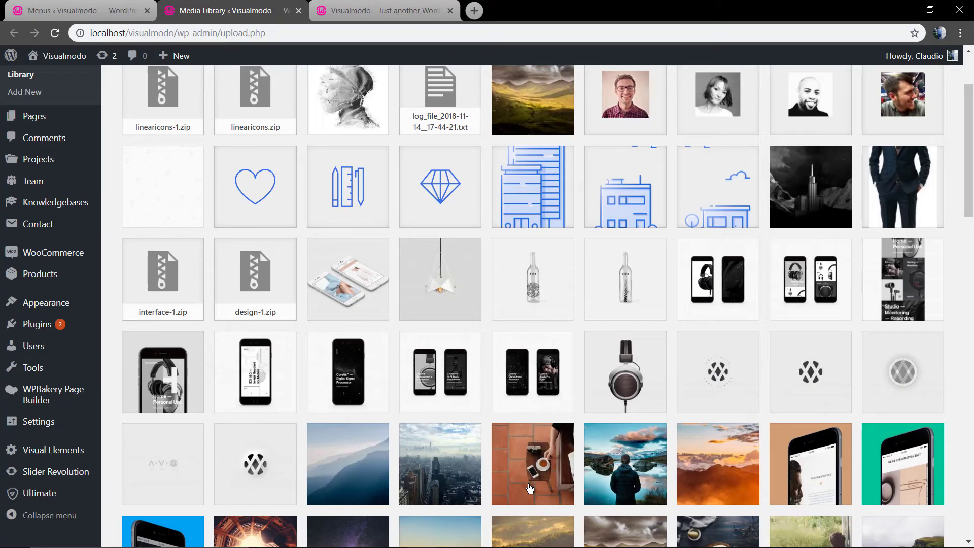
{"action": "scroll", "coordinate": [528, 486], "scroll_direction": "down", "scroll_amount": 2}
{"action": "scroll", "coordinate": [501, 450], "scroll_direction": "down", "scroll_amount": 2}
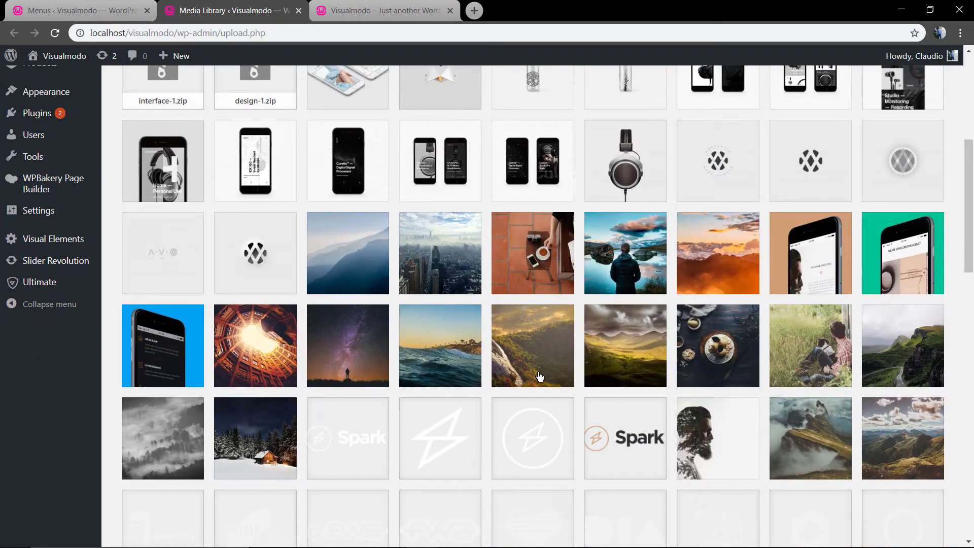
{"action": "scroll", "coordinate": [631, 375], "scroll_direction": "down", "scroll_amount": 6}
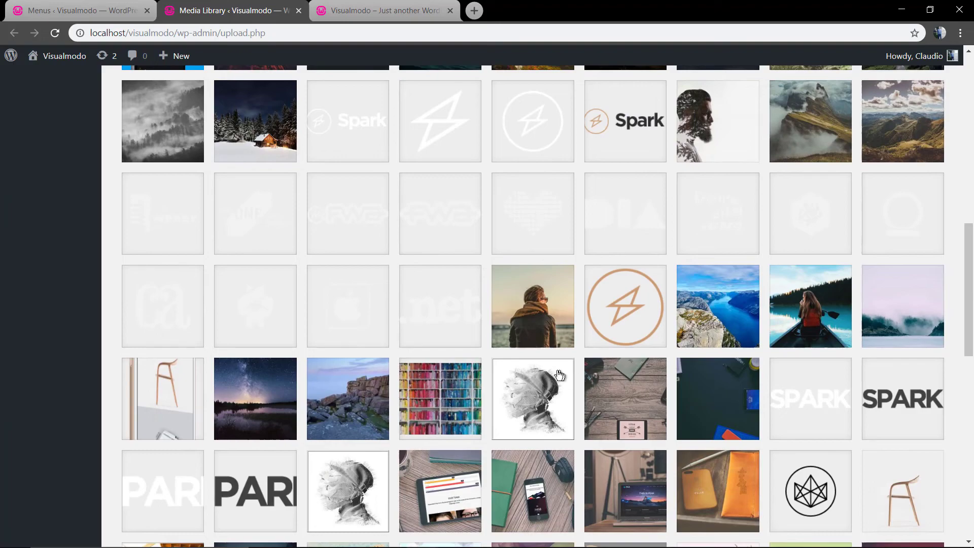
{"action": "left_click", "coordinate": [270, 400]}
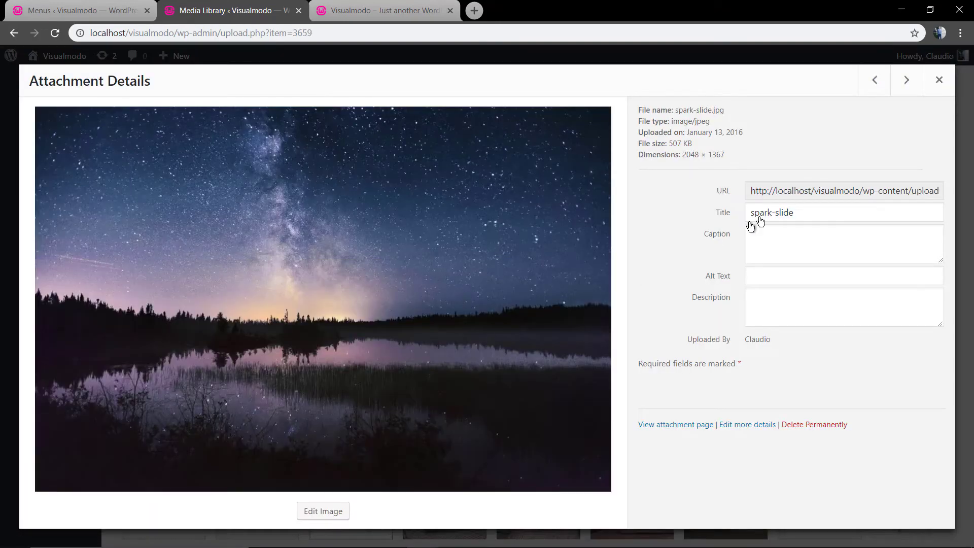
{"action": "left_click", "coordinate": [844, 190]}
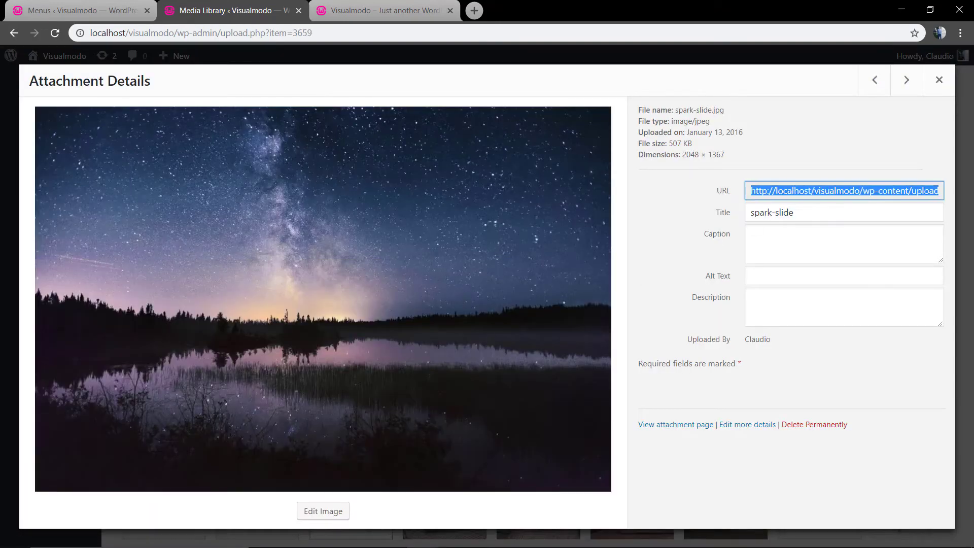
{"action": "left_click", "coordinate": [107, 9]}
{"action": "key", "text": "ctrl+Tab"}
Paste the spark-slide.jpg URL as the Pages submenu background image and save the menu
{"action": "left_click", "coordinate": [108, 8]}
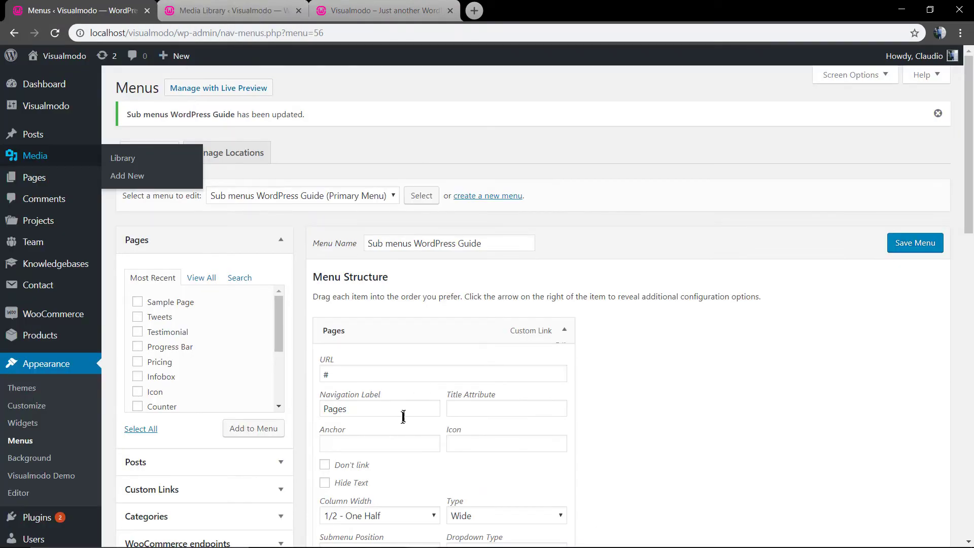
{"action": "scroll", "coordinate": [400, 430], "scroll_direction": "down", "scroll_amount": 5}
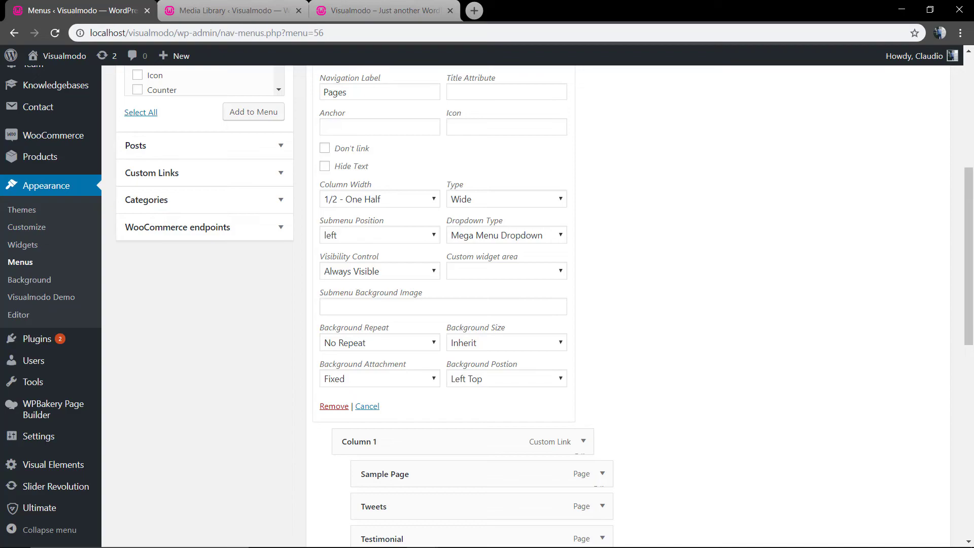
{"action": "key", "text": "ctrl+v"}
{"action": "left_click", "coordinate": [648, 302]}
{"action": "scroll", "coordinate": [766, 390], "scroll_direction": "down", "scroll_amount": 10}
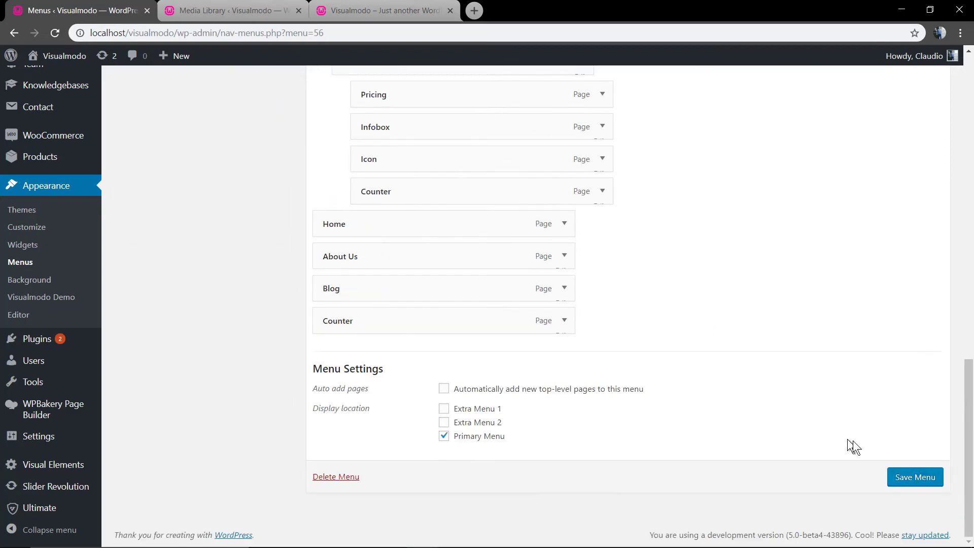
{"action": "left_click", "coordinate": [931, 480]}
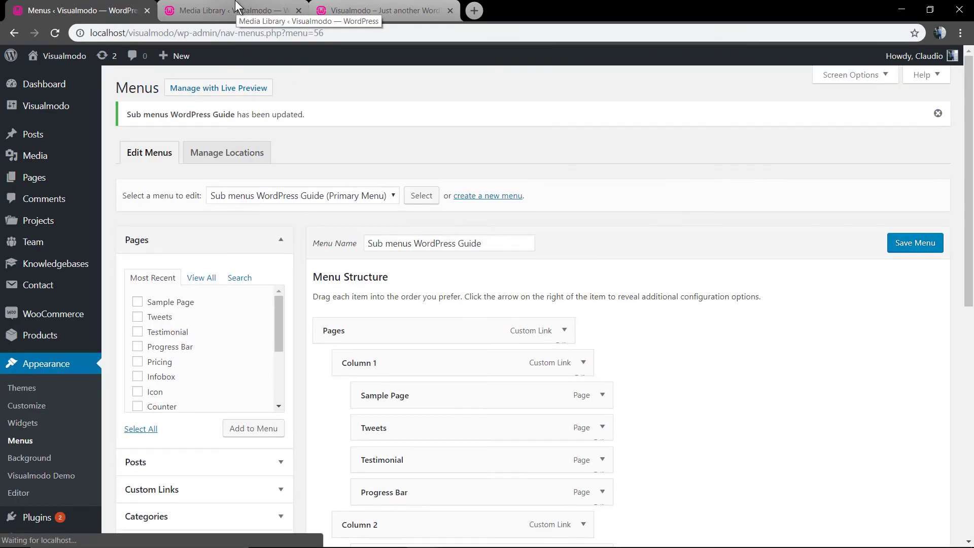
Reload the Spark site to see the starry background behind the Pages dropdown
{"action": "left_click", "coordinate": [236, 6]}
{"action": "left_click", "coordinate": [355, 10]}
{"action": "key", "text": "F5"}
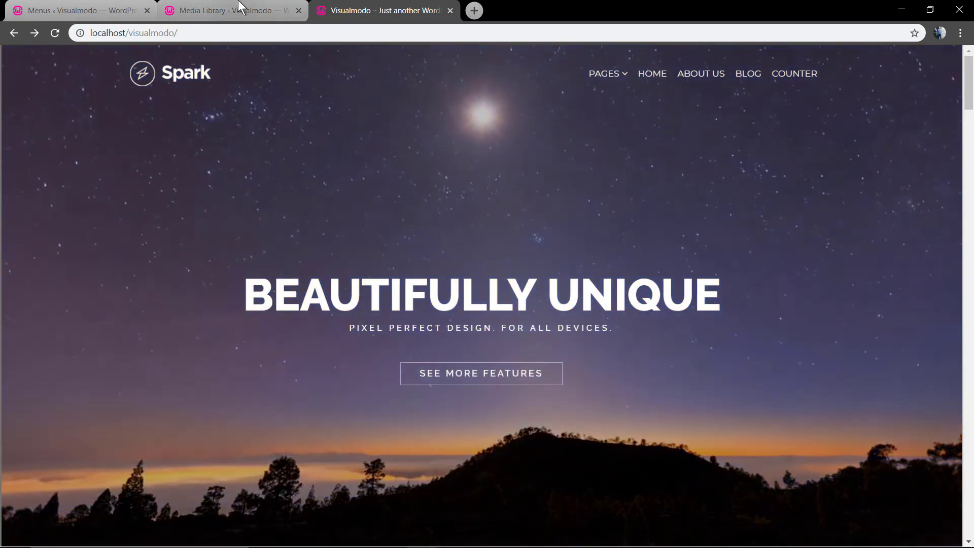
Set the Pages background to No Repeat, Cover size, Center Center position and Fixed attachment
{"action": "left_click", "coordinate": [235, 9]}
{"action": "left_click", "coordinate": [70, 7]}
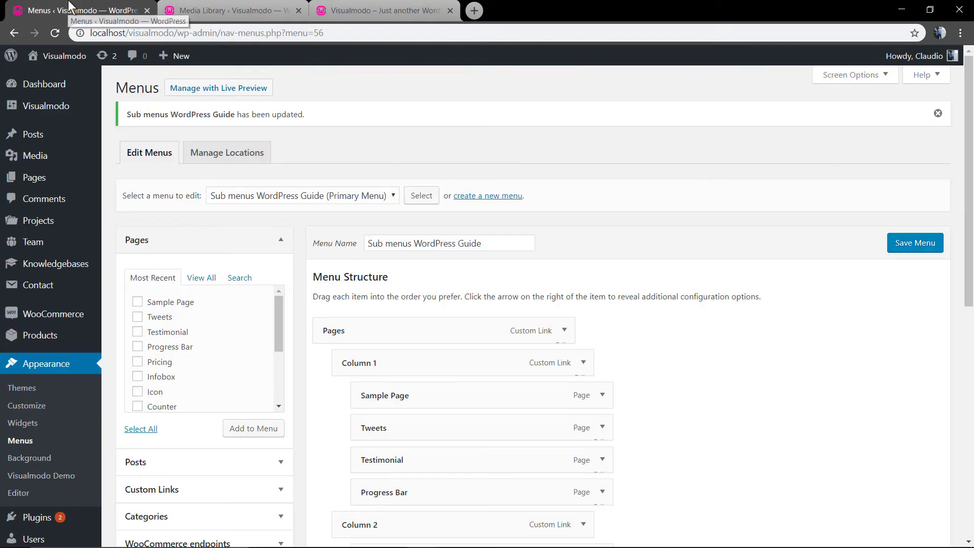
{"action": "left_click", "coordinate": [562, 330]}
{"action": "scroll", "coordinate": [516, 337], "scroll_direction": "down", "scroll_amount": 6}
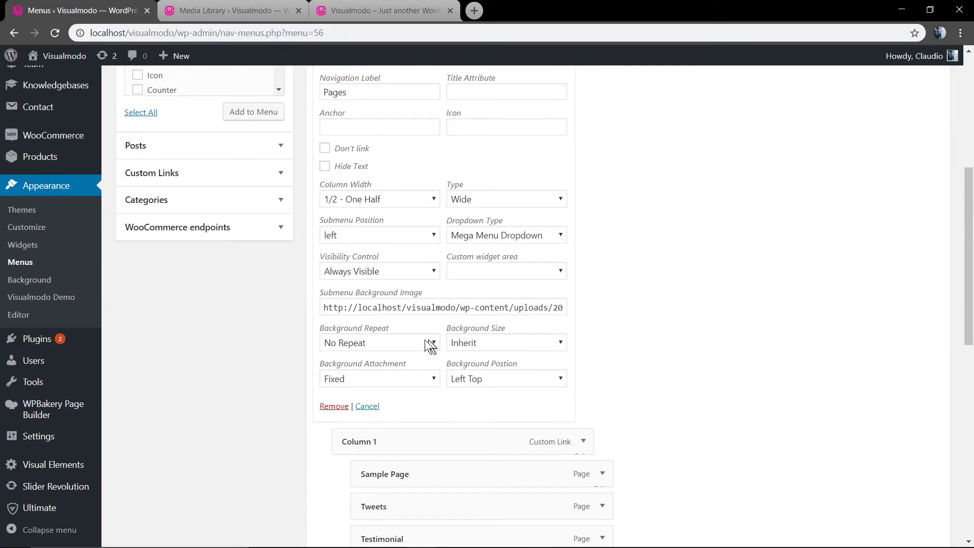
{"action": "left_click", "coordinate": [401, 343]}
{"action": "left_click", "coordinate": [400, 343]}
{"action": "left_click", "coordinate": [507, 343]}
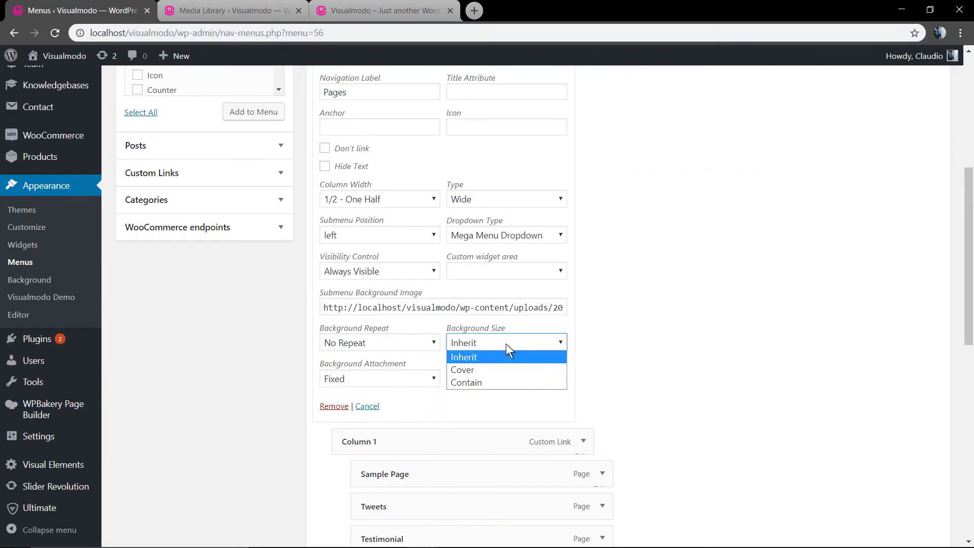
{"action": "left_click", "coordinate": [506, 369]}
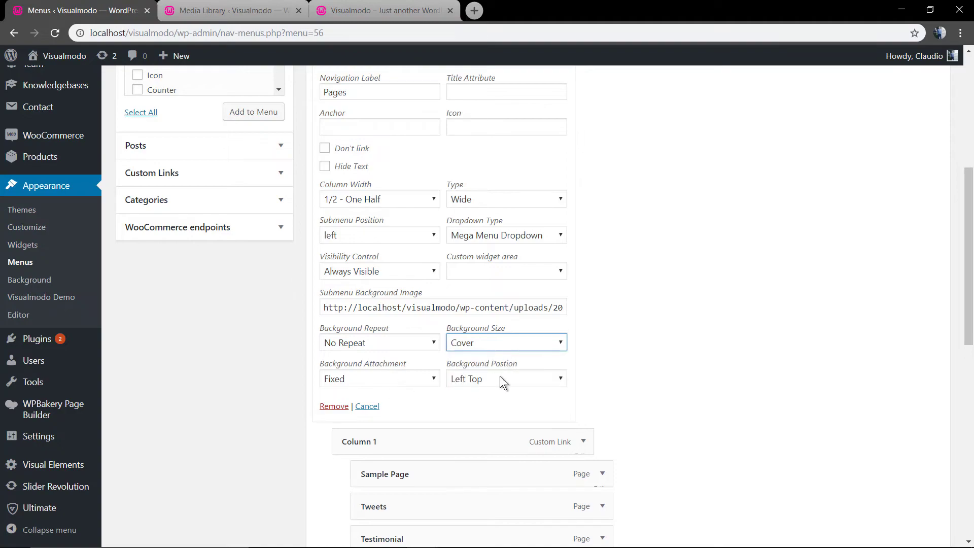
{"action": "left_click", "coordinate": [500, 378]}
{"action": "left_click", "coordinate": [510, 443]}
{"action": "left_click", "coordinate": [387, 378]}
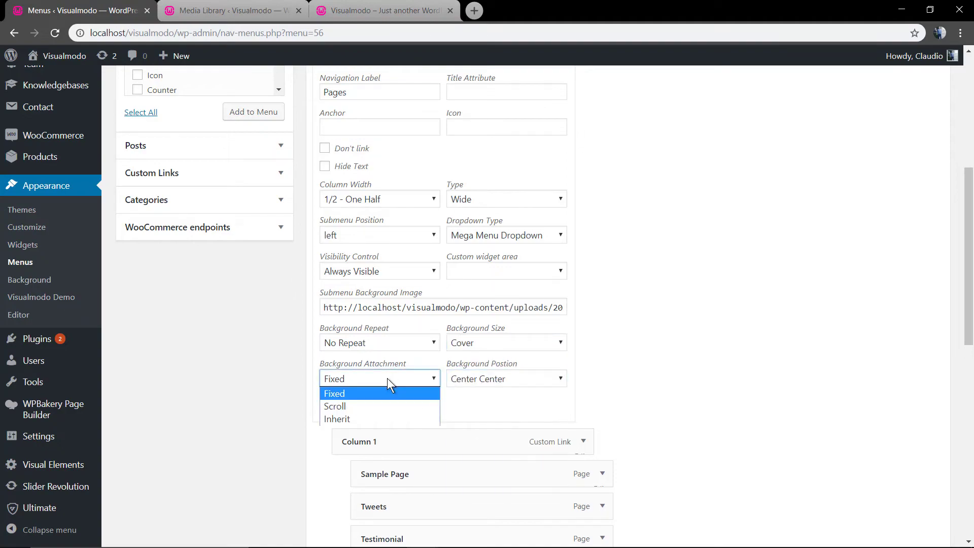
{"action": "left_click", "coordinate": [388, 378]}
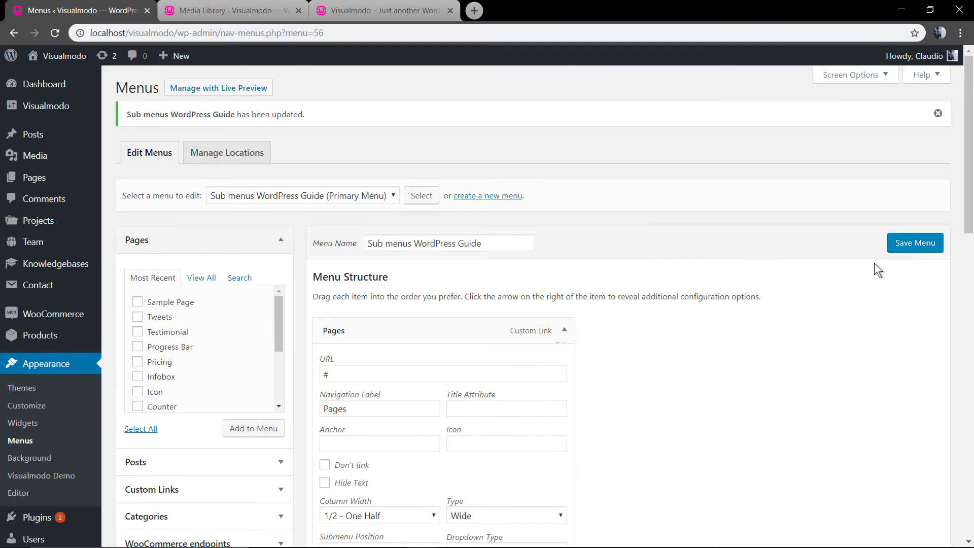
Save the menu and reload the Spark site to preview the background
{"action": "left_click", "coordinate": [914, 243]}
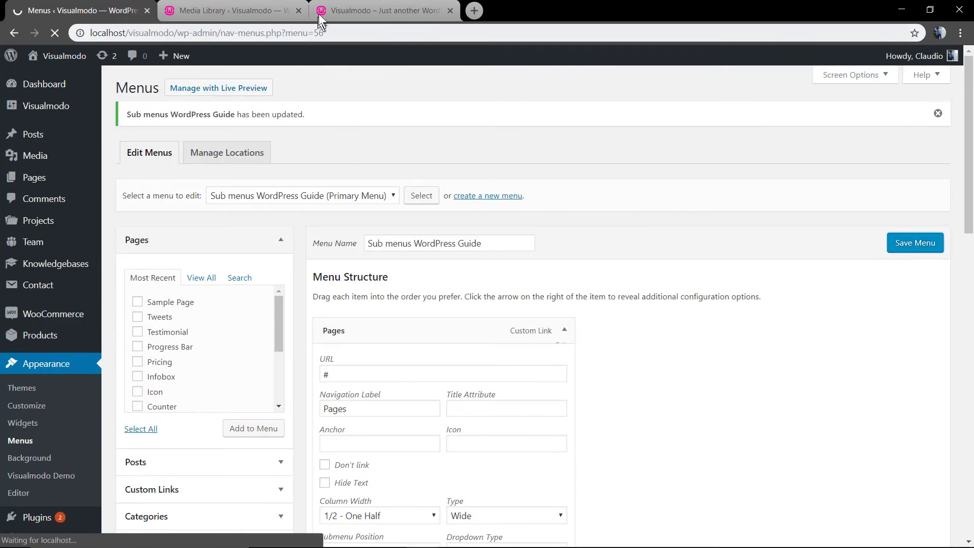
{"action": "left_click", "coordinate": [370, 9]}
{"action": "key", "text": "F5"}
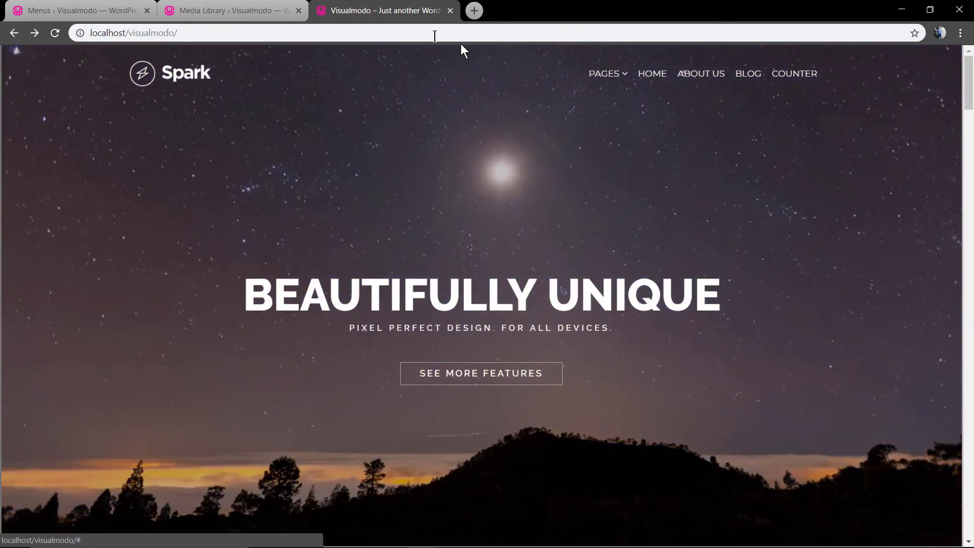
Close the Media Library and go back to the Menus editor
{"action": "left_click", "coordinate": [246, 6]}
{"action": "left_click", "coordinate": [102, 6]}
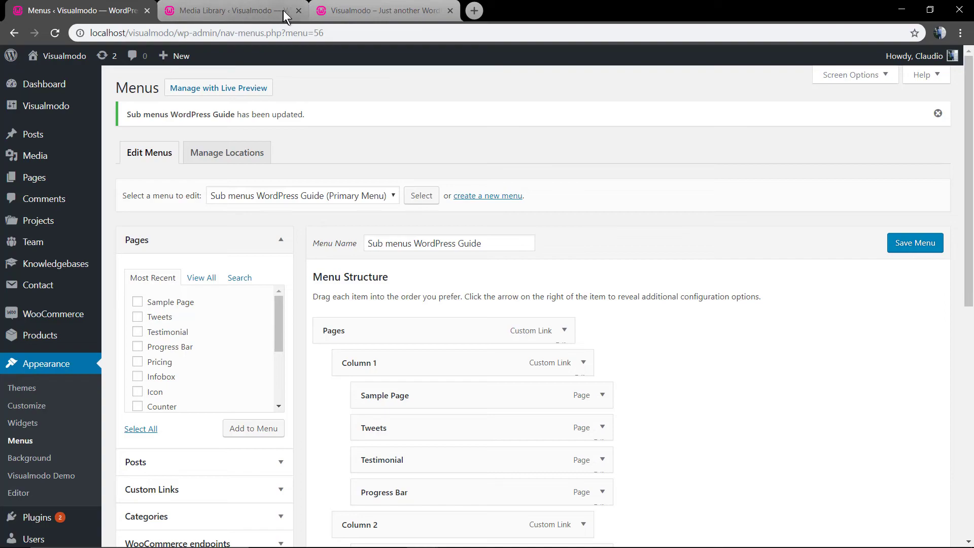
{"action": "left_click", "coordinate": [298, 10]}
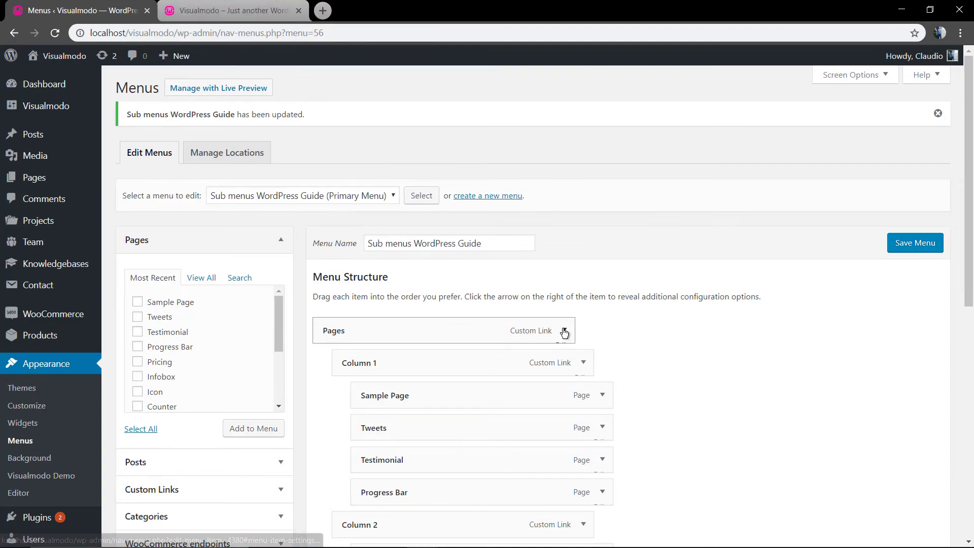
Clear the Pages item's submenu background image, switch its layout to Boxed, and save
{"action": "left_click", "coordinate": [564, 330]}
{"action": "scroll", "coordinate": [452, 363], "scroll_direction": "down", "scroll_amount": 4}
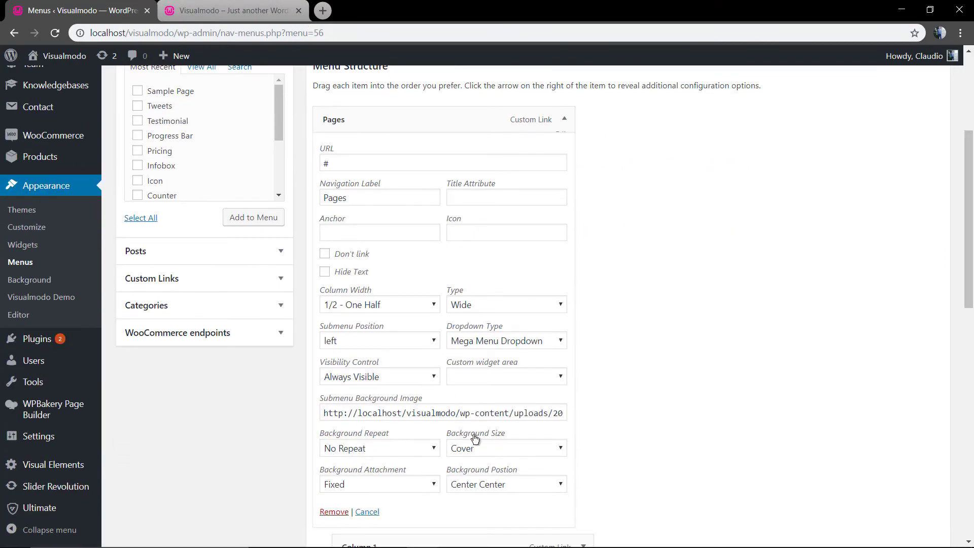
{"action": "left_click", "coordinate": [486, 446]}
{"action": "triple_click", "coordinate": [441, 413]}
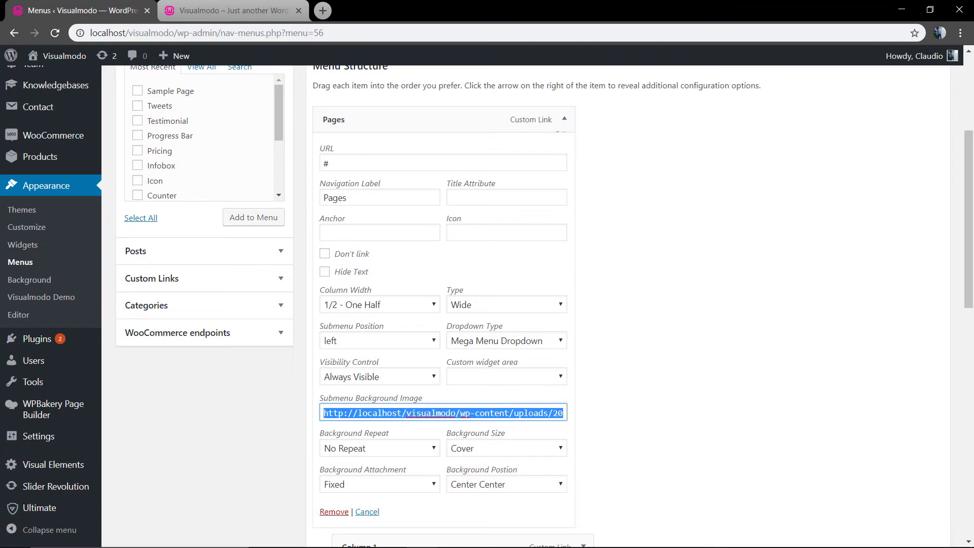
{"action": "key", "text": "BackSpace"}
{"action": "left_click", "coordinate": [502, 305]}
{"action": "left_click", "coordinate": [500, 319]}
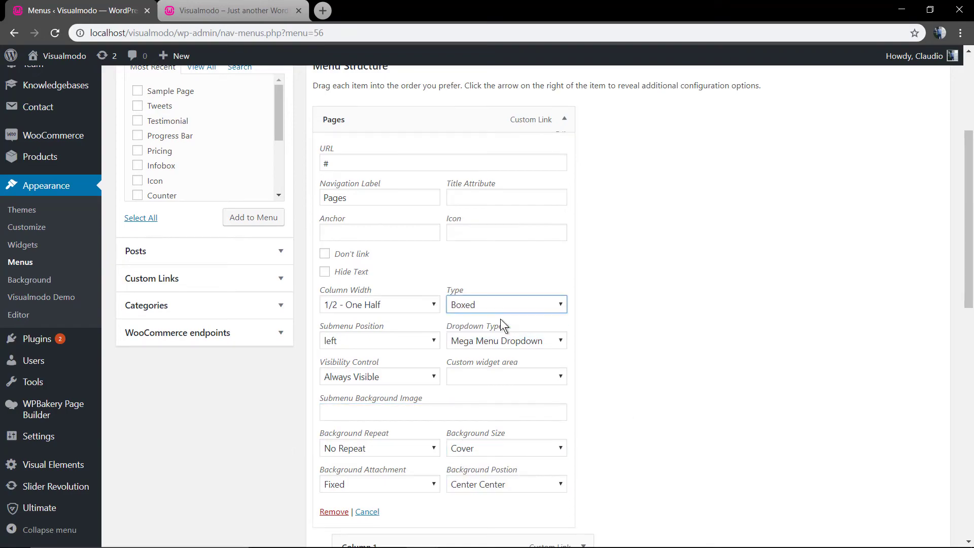
{"action": "scroll", "coordinate": [598, 295], "scroll_direction": "up", "scroll_amount": 2}
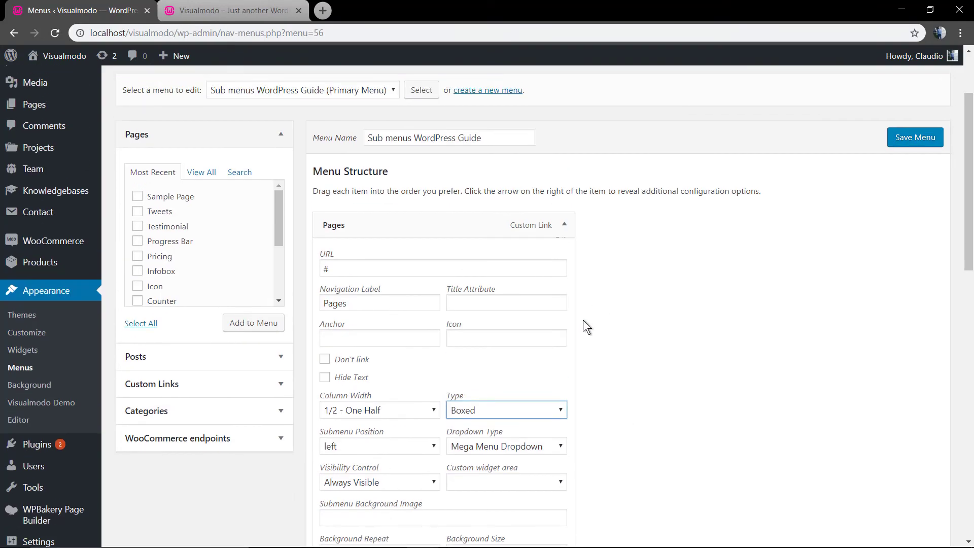
{"action": "left_click", "coordinate": [915, 137]}
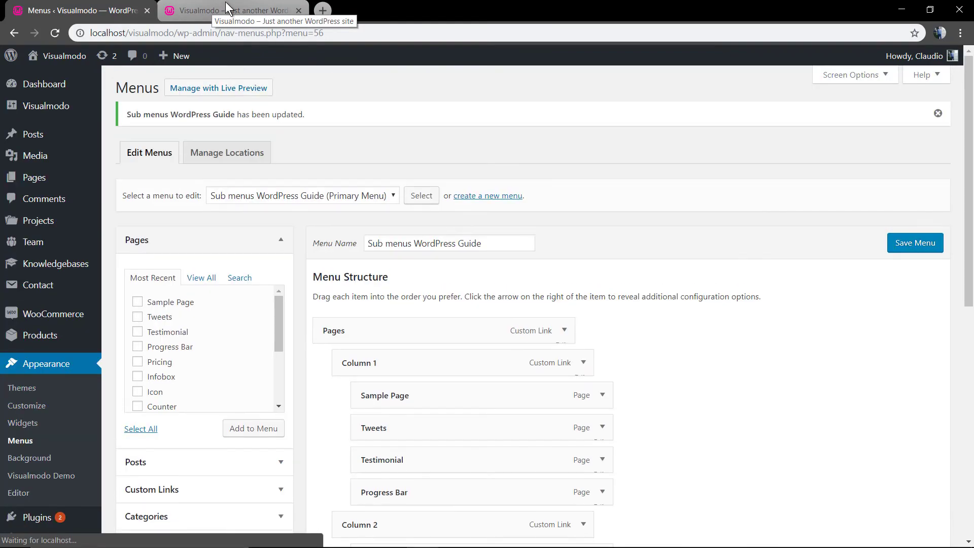
Check the Pages dropdown on the Spark site, then return to the menu editor
{"action": "left_click", "coordinate": [227, 8]}
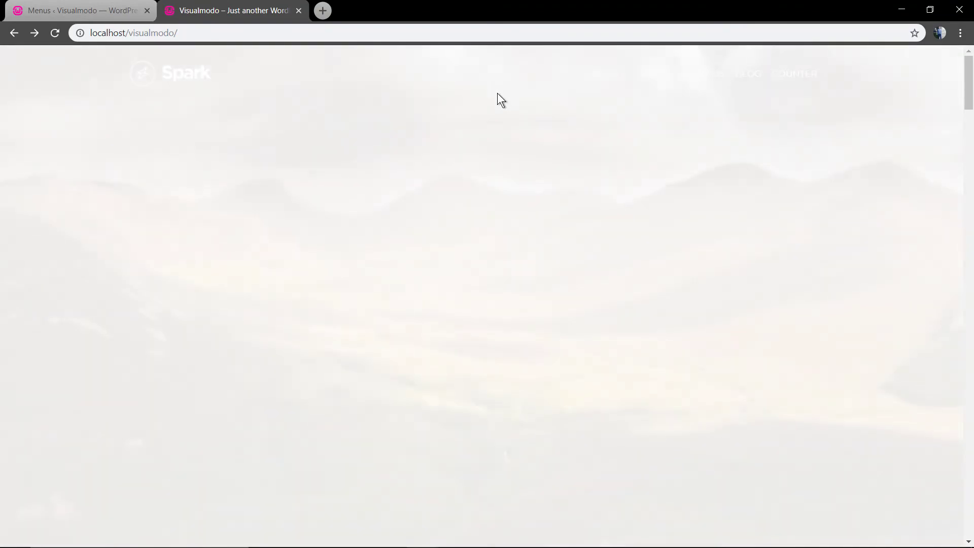
{"action": "mouse_move", "coordinate": [593, 91]}
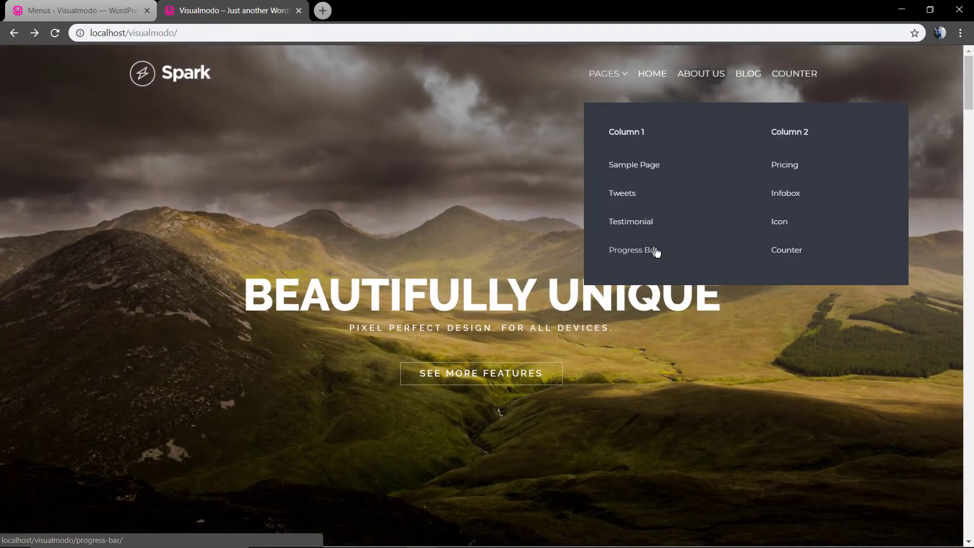
{"action": "left_click", "coordinate": [791, 250]}
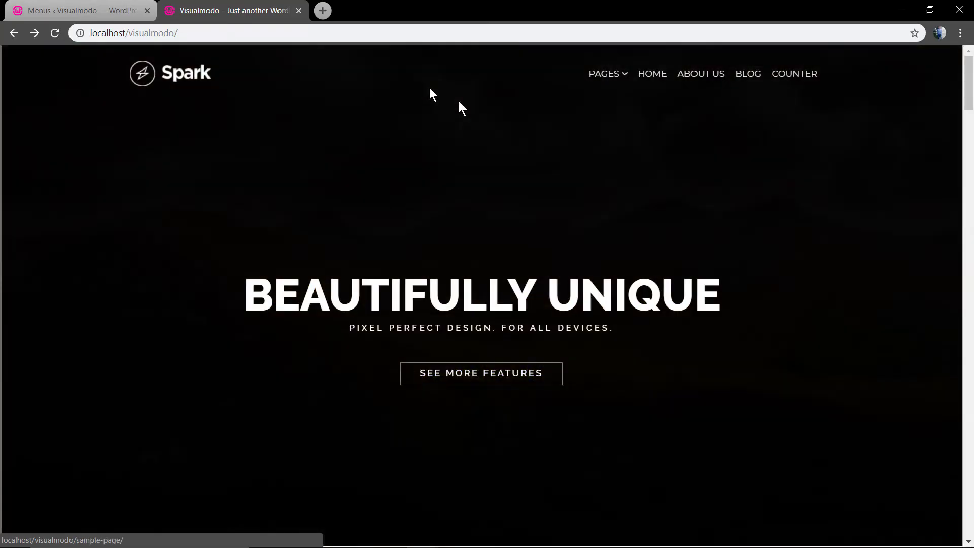
{"action": "left_click", "coordinate": [115, 9]}
{"action": "left_click", "coordinate": [583, 256]}
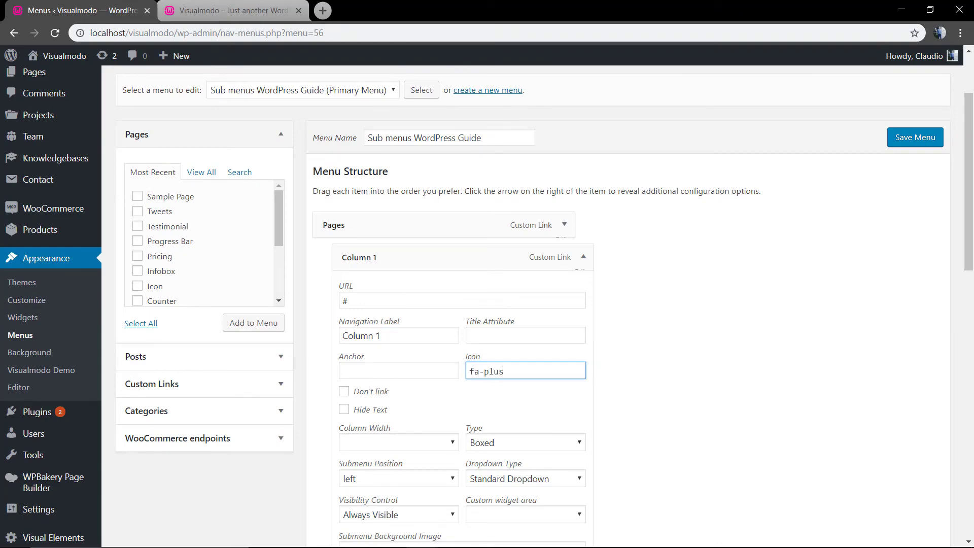
{"action": "left_click", "coordinate": [583, 257]}
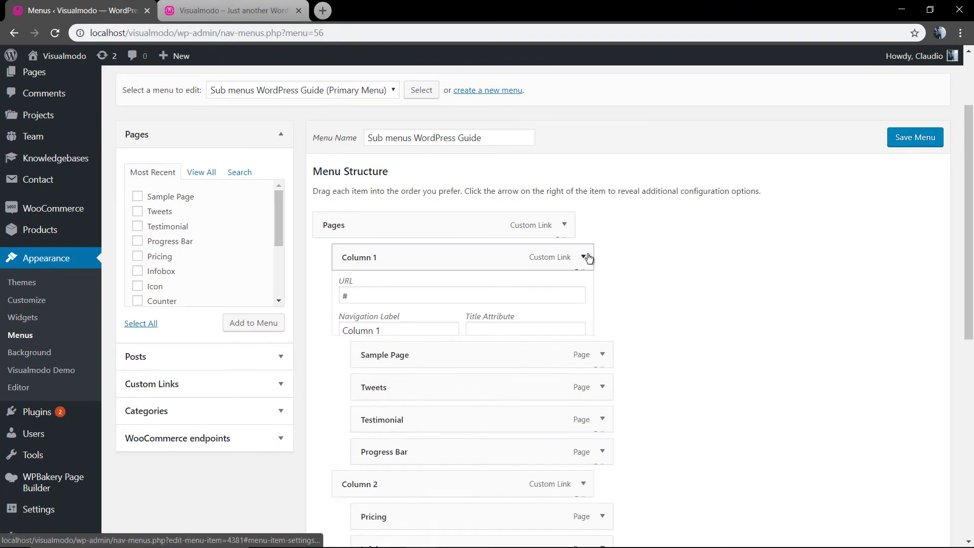
{"action": "scroll", "coordinate": [572, 280], "scroll_direction": "down", "scroll_amount": 2}
{"action": "left_click", "coordinate": [583, 313]}
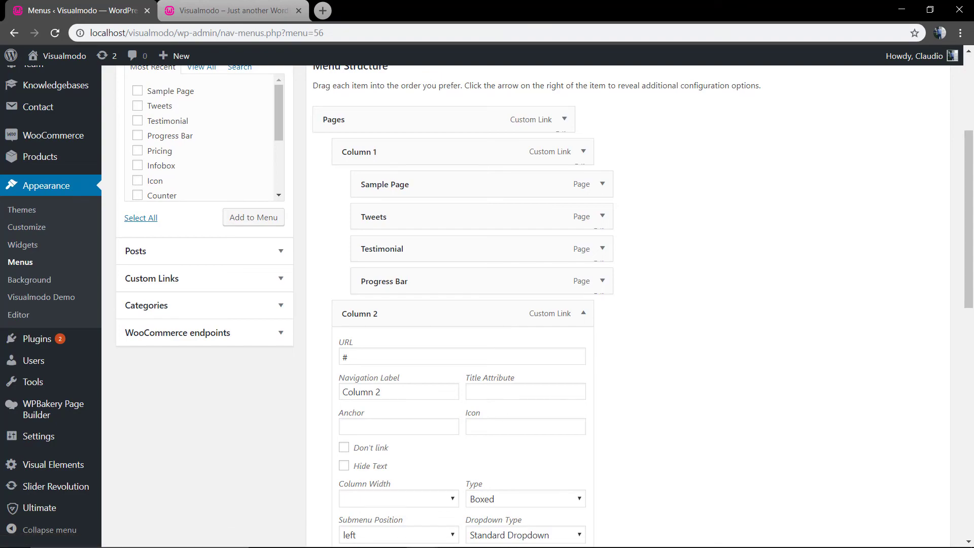
{"action": "left_click", "coordinate": [583, 315]}
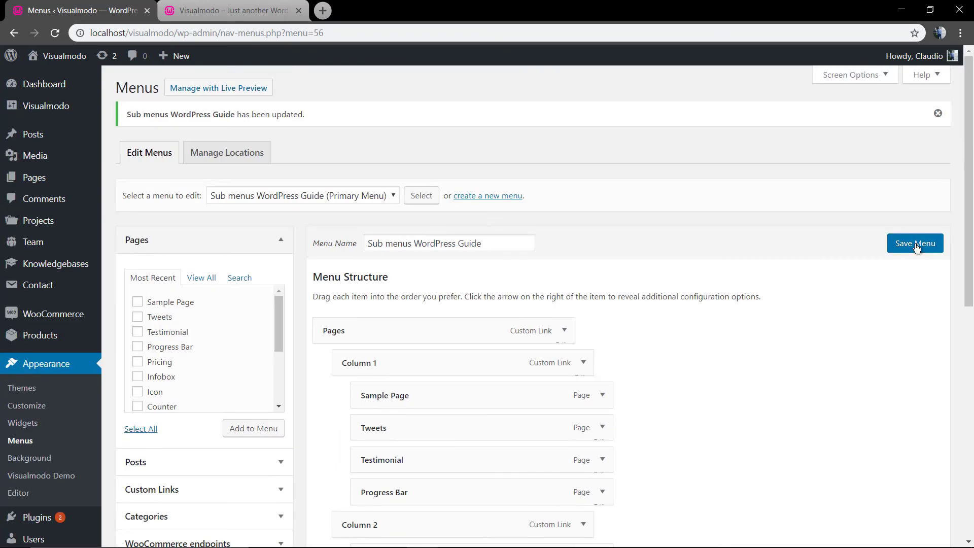
{"action": "left_click", "coordinate": [915, 245]}
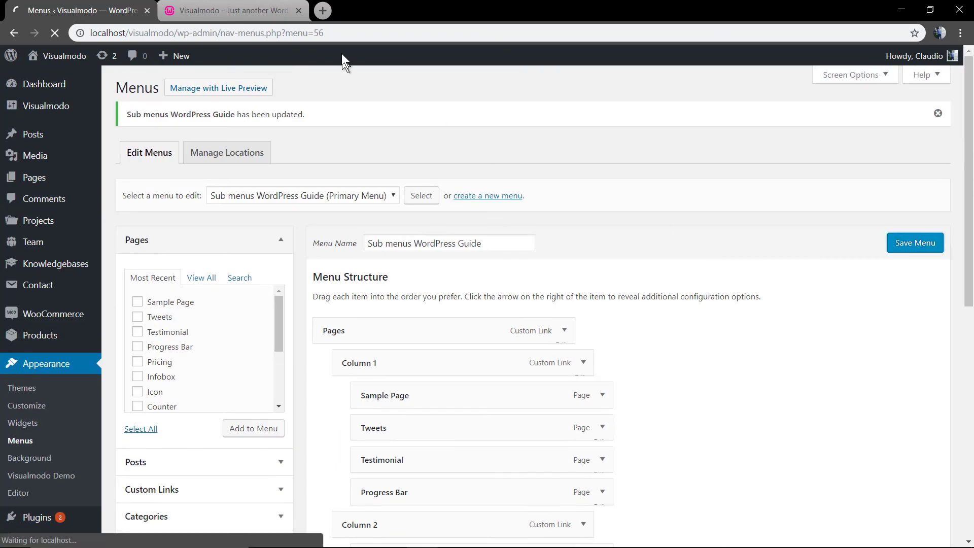
{"action": "left_click", "coordinate": [212, 11]}
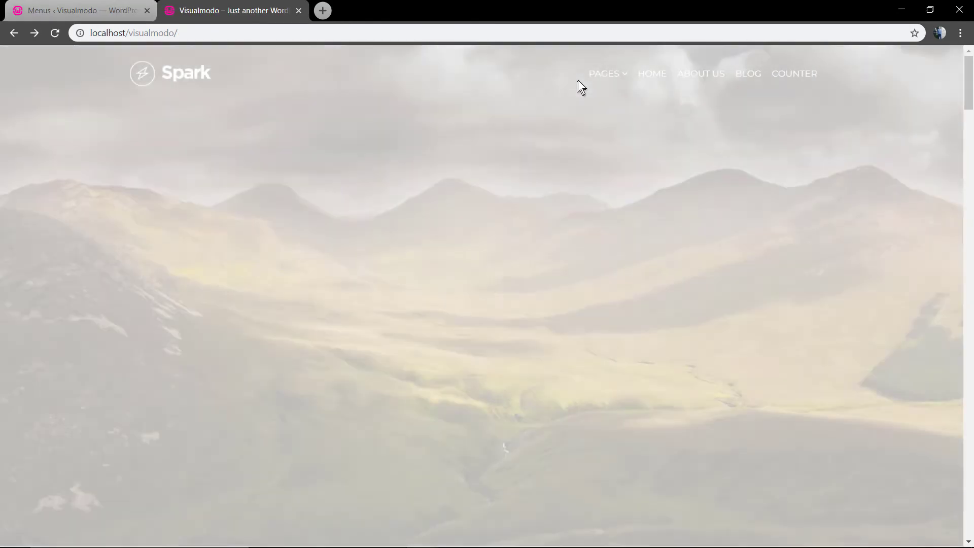
{"action": "mouse_move", "coordinate": [597, 77]}
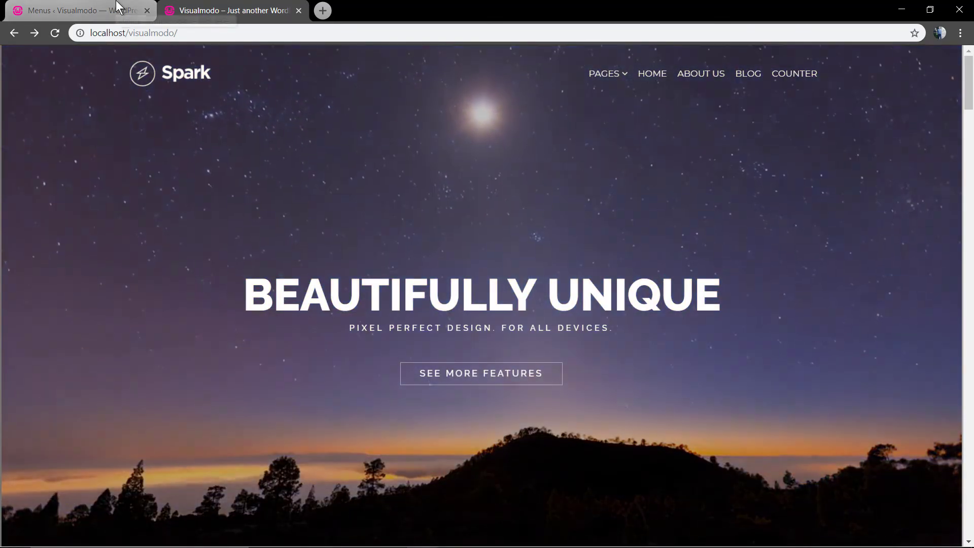
Set the Pages item's column width to 1/3 - One Third and its layout type to Wide
{"action": "left_click", "coordinate": [121, 9]}
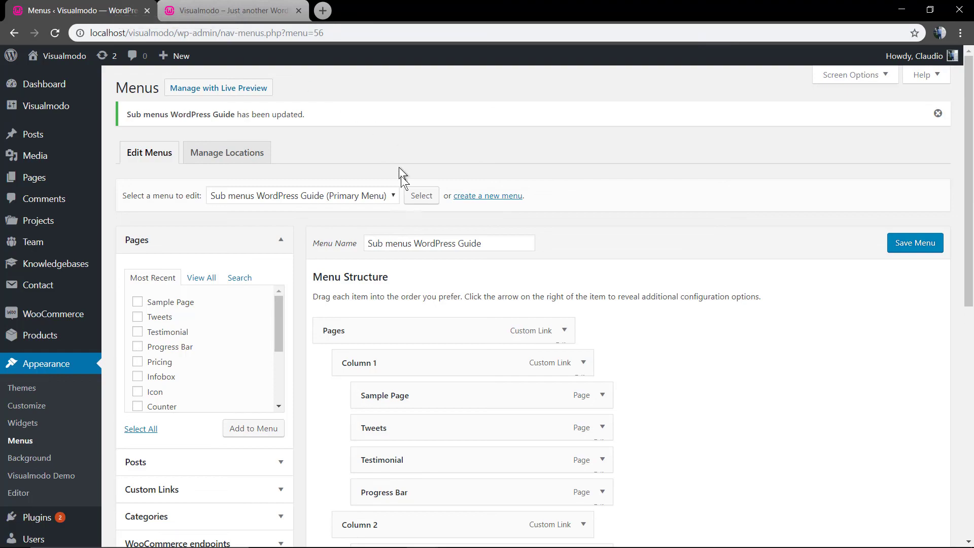
{"action": "scroll", "coordinate": [437, 311], "scroll_direction": "down", "scroll_amount": 2}
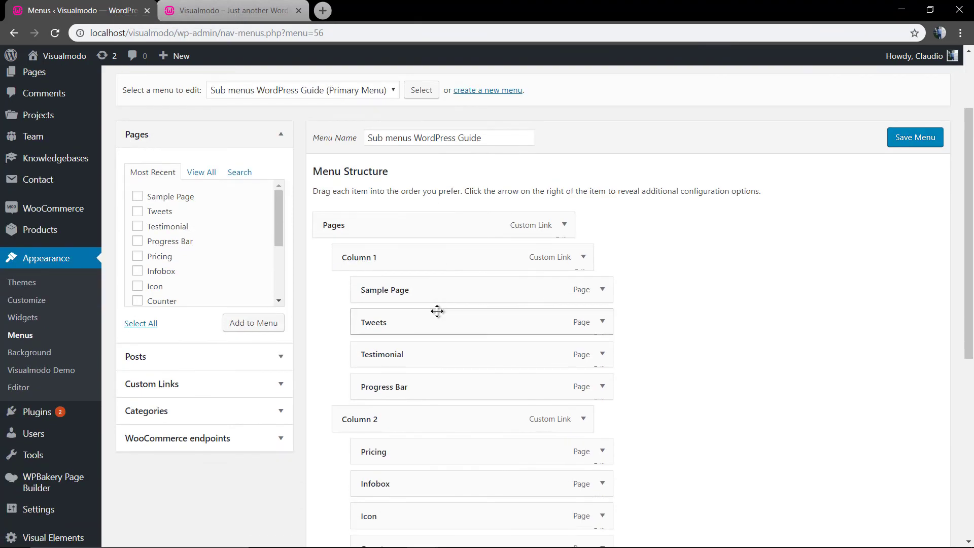
{"action": "left_click", "coordinate": [566, 226]}
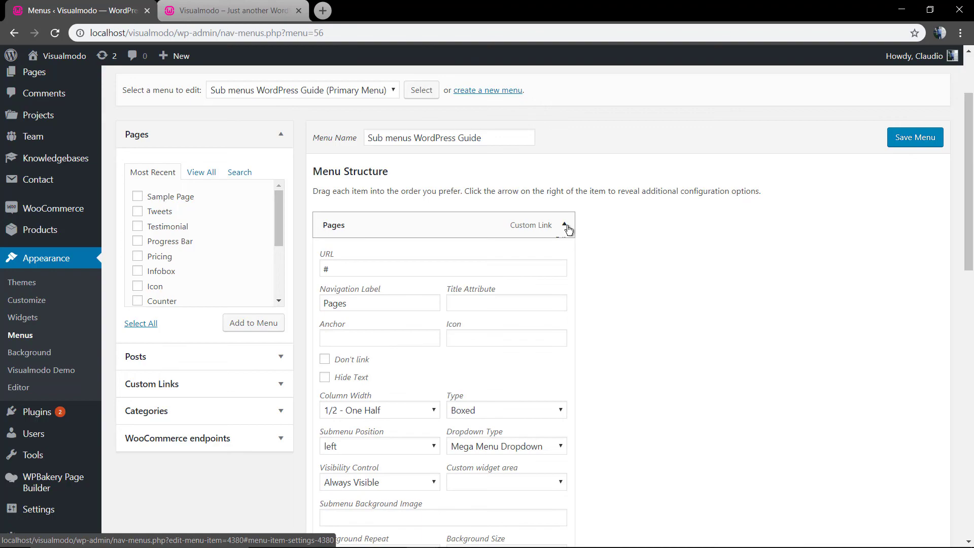
{"action": "left_click", "coordinate": [567, 228]}
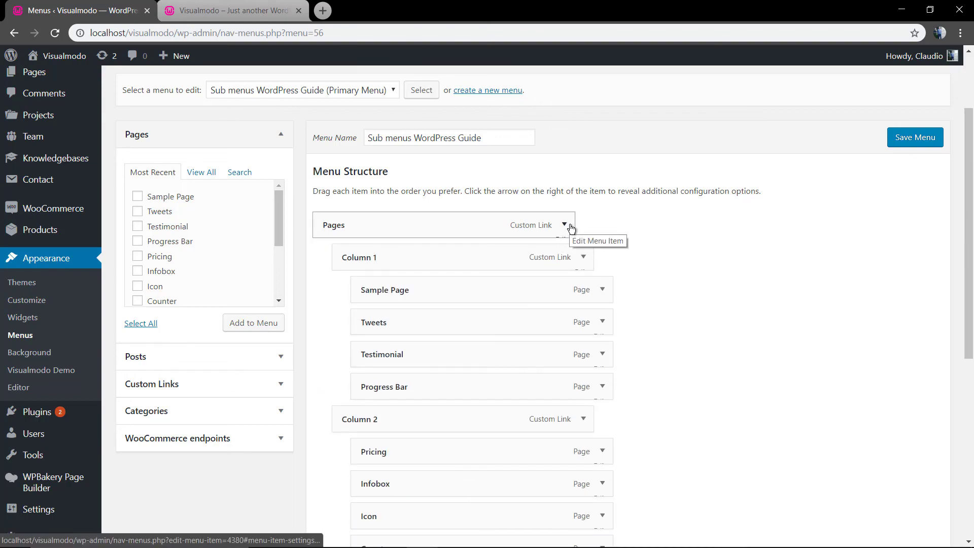
{"action": "left_click", "coordinate": [571, 228]}
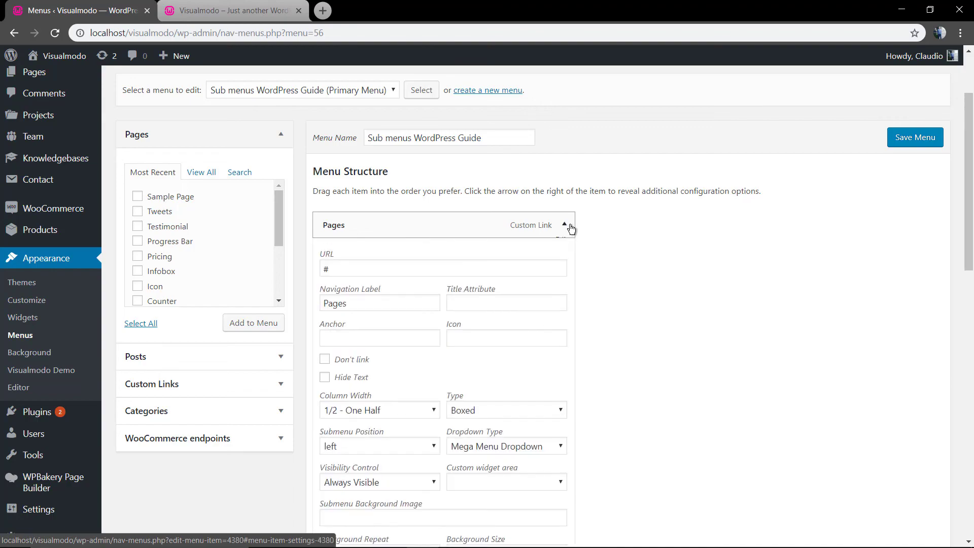
{"action": "left_click", "coordinate": [371, 412]}
{"action": "left_click", "coordinate": [379, 460]}
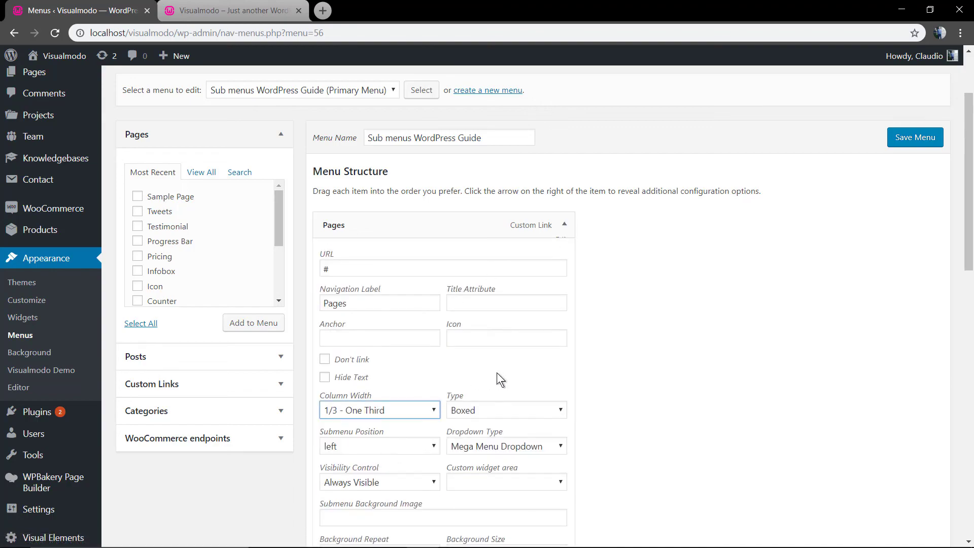
{"action": "left_click", "coordinate": [563, 225]}
{"action": "left_click", "coordinate": [563, 226]}
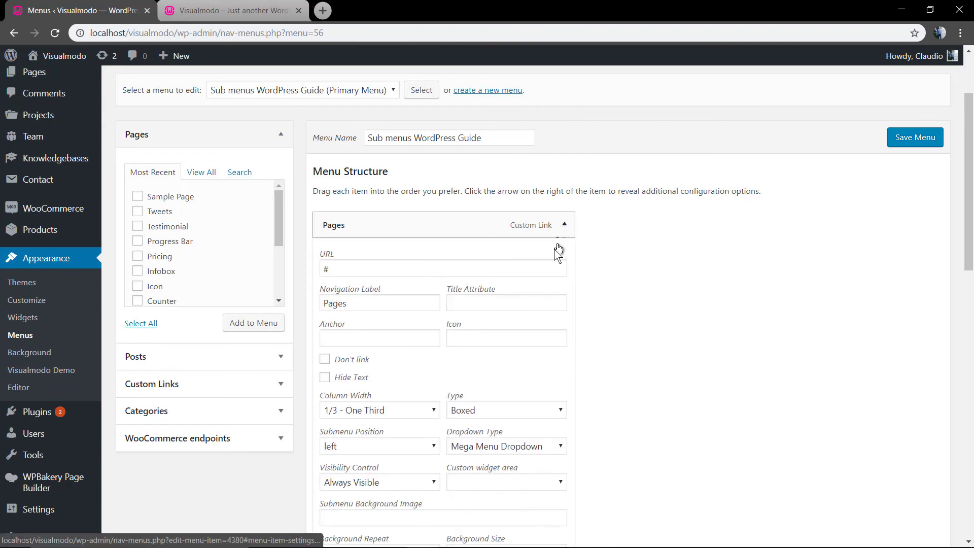
{"action": "left_click", "coordinate": [505, 412]}
{"action": "left_click", "coordinate": [504, 436]}
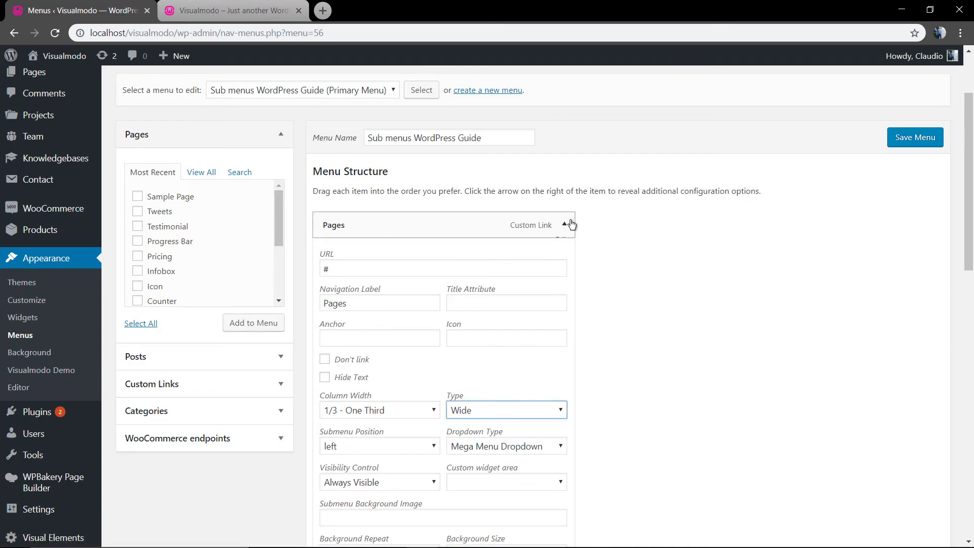